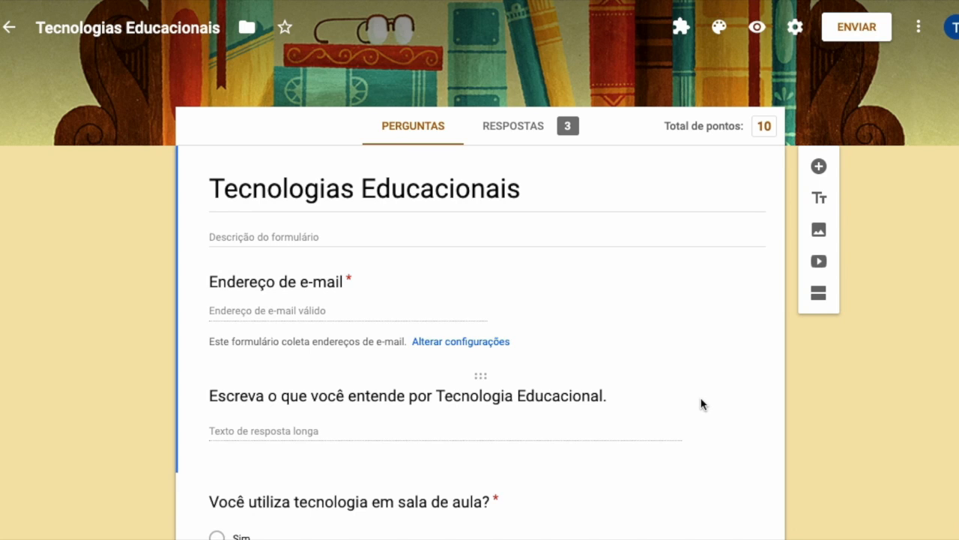
- Look through the form's questions and open "Escreva o que você entende por Tecnologia Educacional." to view its settings
{"action": "scroll", "coordinate": [851, 430], "scroll_direction": "down", "scroll_amount": 5}
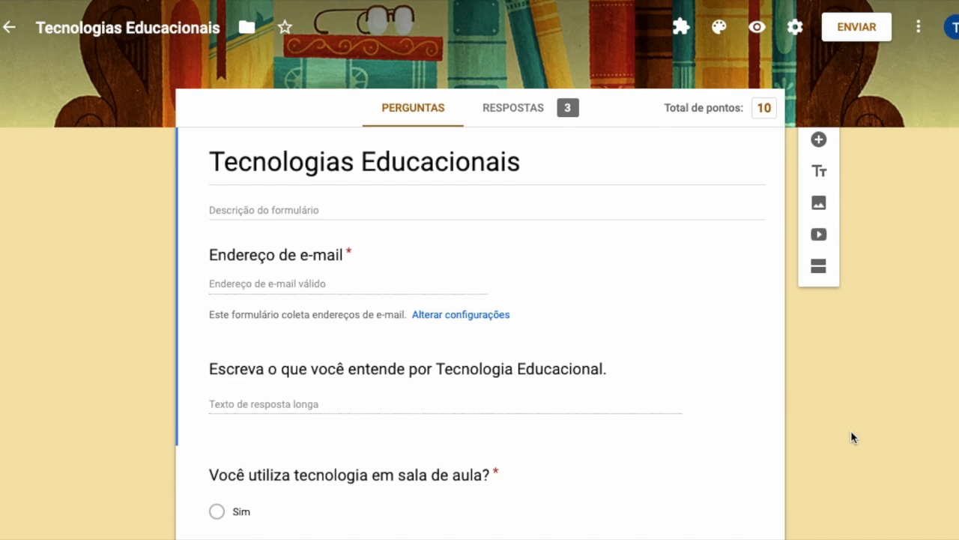
{"action": "scroll", "coordinate": [851, 430], "scroll_direction": "up", "scroll_amount": 5}
{"action": "scroll", "coordinate": [851, 430], "scroll_direction": "down", "scroll_amount": 1}
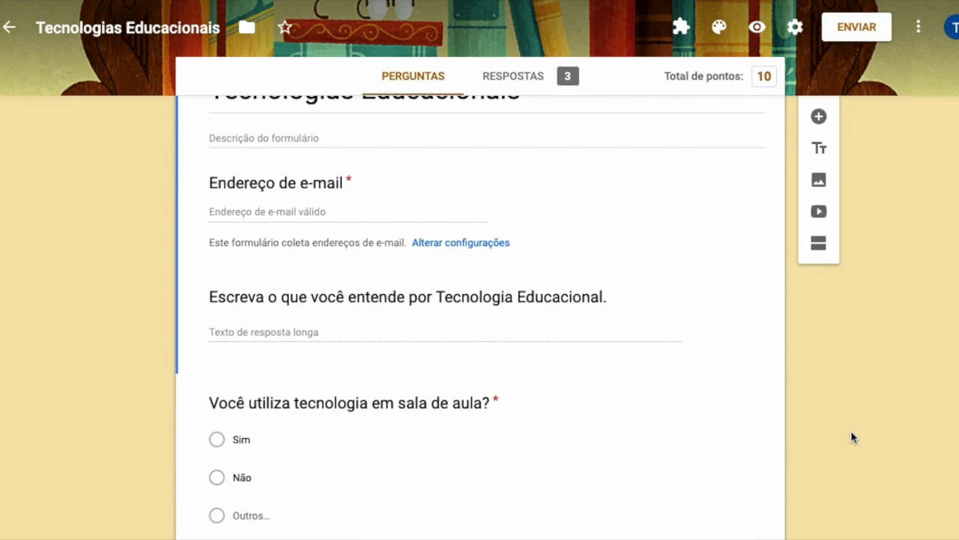
{"action": "scroll", "coordinate": [851, 430], "scroll_direction": "up", "scroll_amount": 2}
{"action": "scroll", "coordinate": [851, 431], "scroll_direction": "down", "scroll_amount": 2}
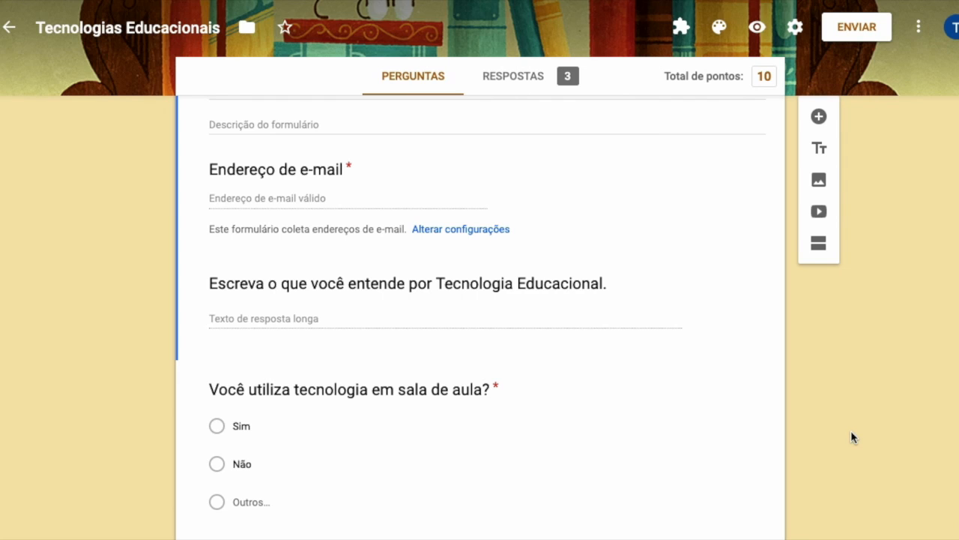
{"action": "scroll", "coordinate": [851, 431], "scroll_direction": "down", "scroll_amount": 2}
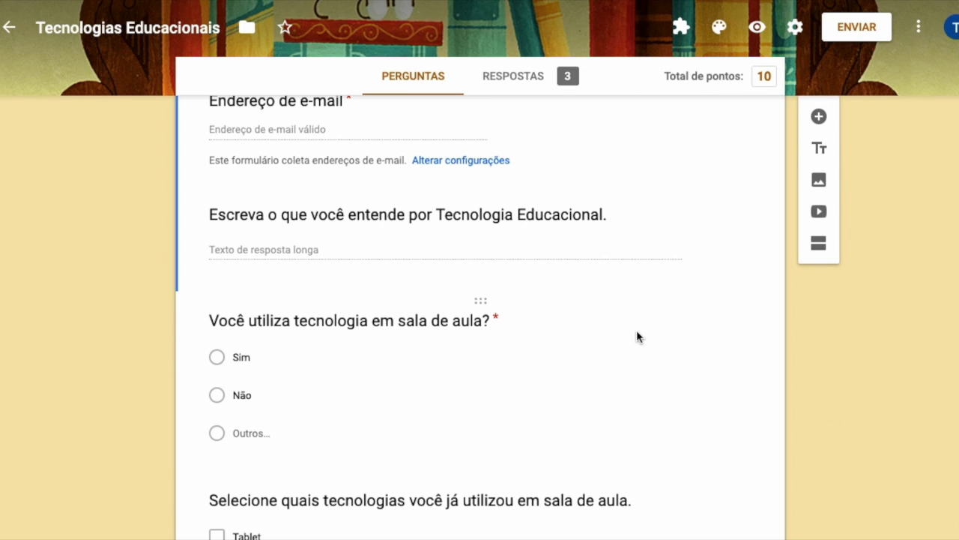
{"action": "left_click", "coordinate": [512, 242]}
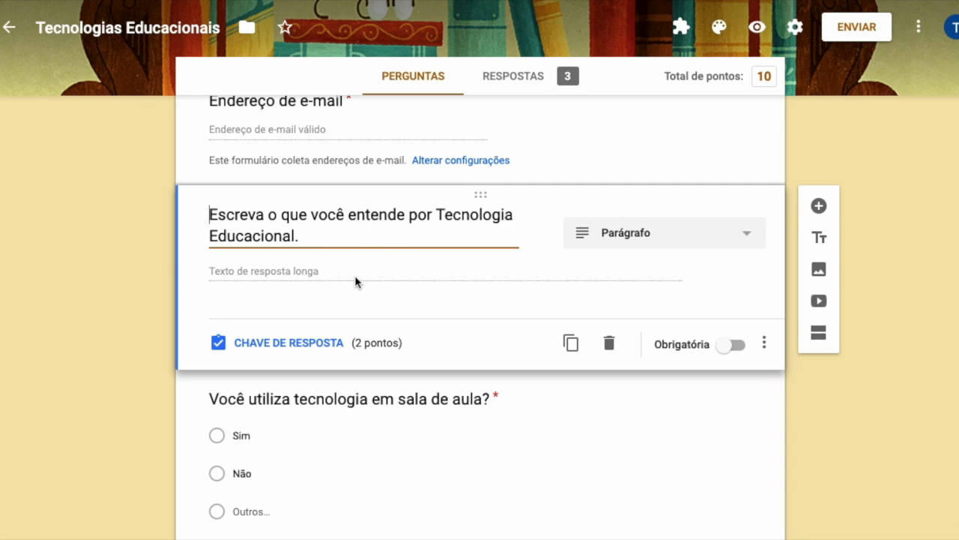
{"action": "left_click", "coordinate": [879, 445]}
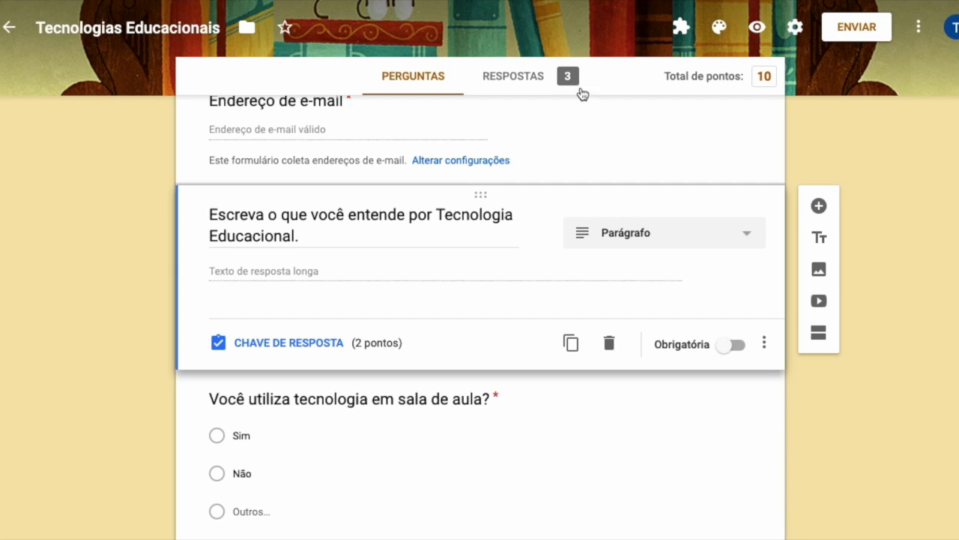
- Open the responses to "Escreva o que você entende por Tecnologia Educacional.", examine the ungraded answers and check who answered "Não sei."
{"action": "left_click", "coordinate": [539, 79]}
{"action": "scroll", "coordinate": [859, 413], "scroll_direction": "down", "scroll_amount": 6}
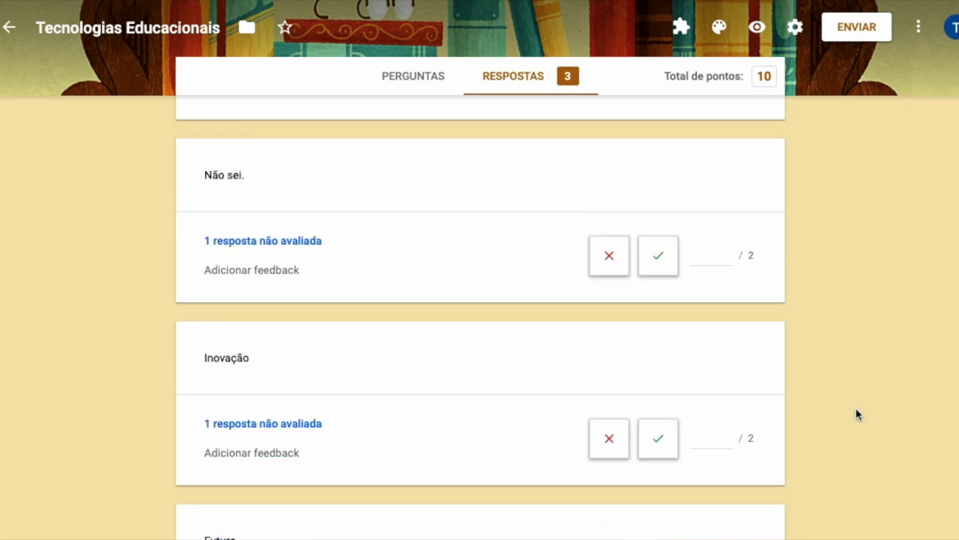
{"action": "scroll", "coordinate": [859, 413], "scroll_direction": "up", "scroll_amount": 7}
{"action": "scroll", "coordinate": [859, 414], "scroll_direction": "down", "scroll_amount": 3}
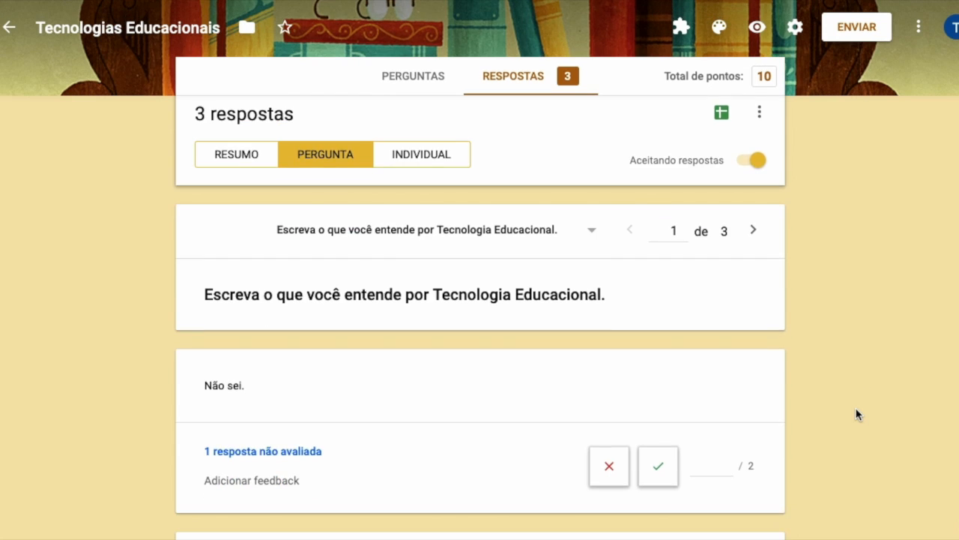
{"action": "scroll", "coordinate": [859, 414], "scroll_direction": "down", "scroll_amount": 1}
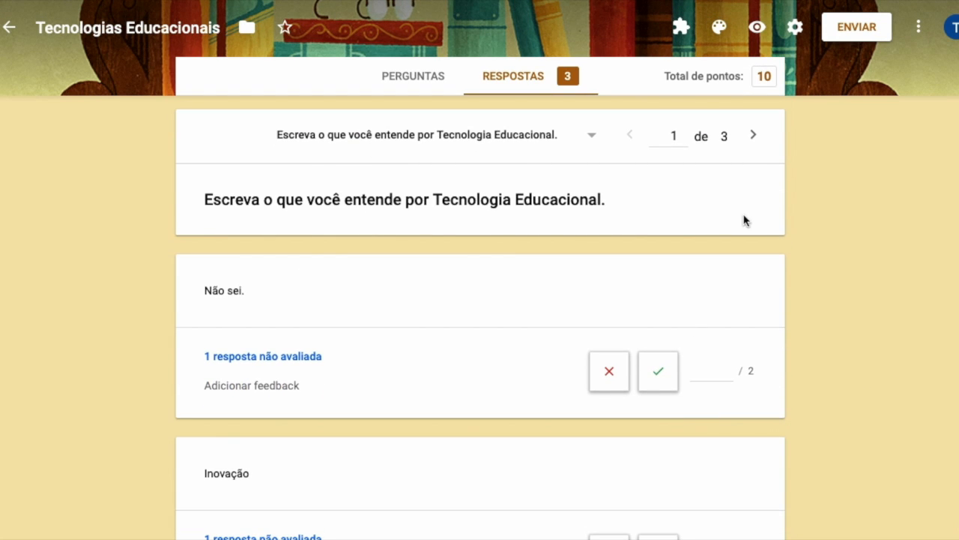
{"action": "scroll", "coordinate": [848, 383], "scroll_direction": "down", "scroll_amount": 2}
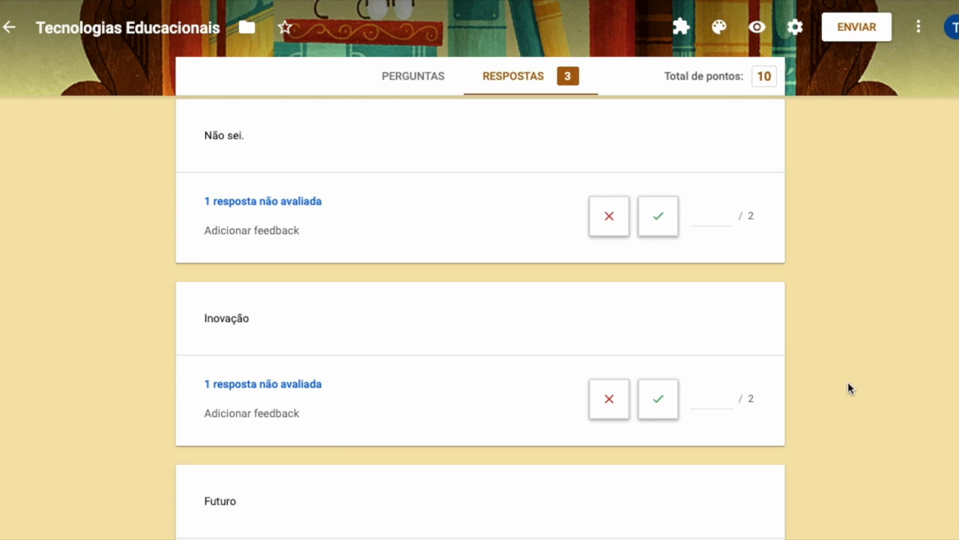
{"action": "scroll", "coordinate": [848, 381], "scroll_direction": "down", "scroll_amount": 1}
{"action": "scroll", "coordinate": [848, 381], "scroll_direction": "up", "scroll_amount": 3}
{"action": "scroll", "coordinate": [848, 382], "scroll_direction": "up", "scroll_amount": 1}
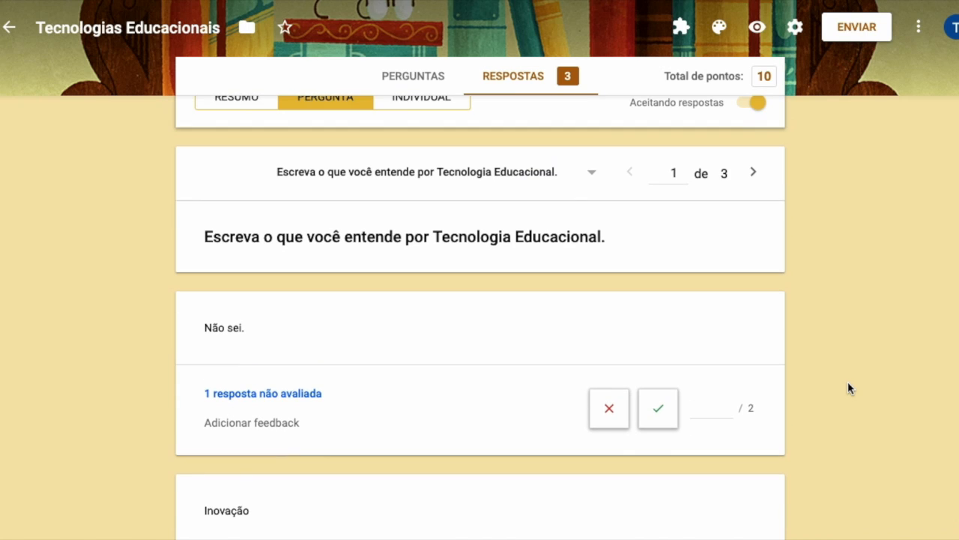
{"action": "scroll", "coordinate": [808, 345], "scroll_direction": "down", "scroll_amount": 3}
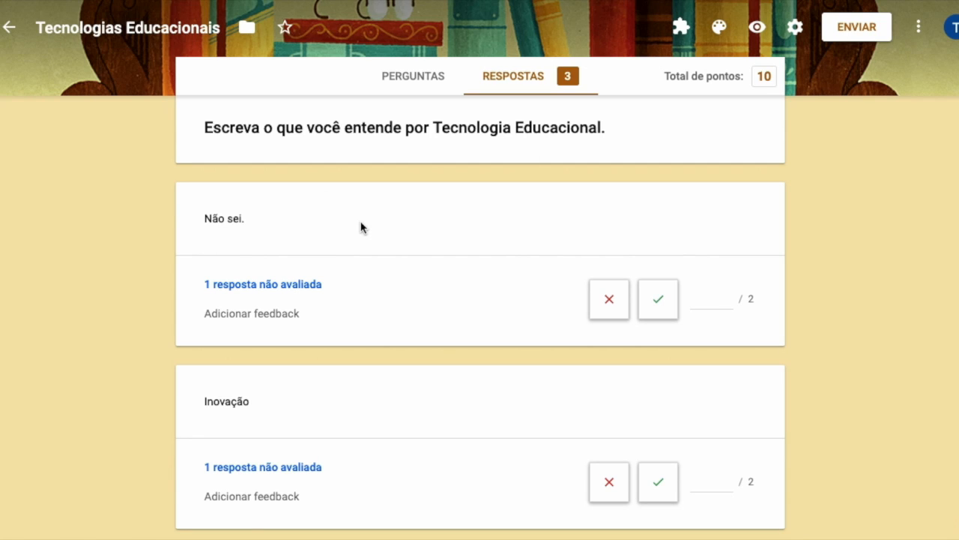
{"action": "left_click", "coordinate": [235, 292]}
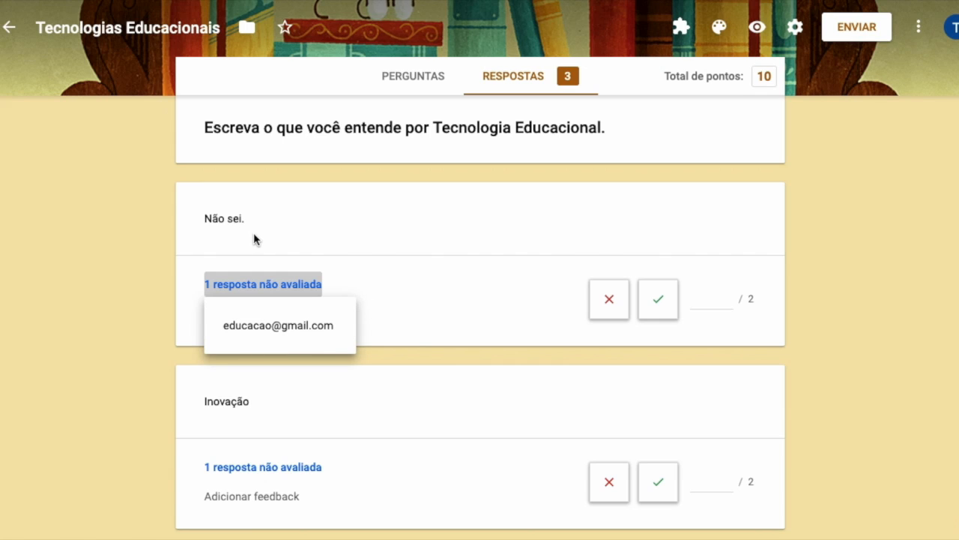
{"action": "left_click", "coordinate": [411, 336]}
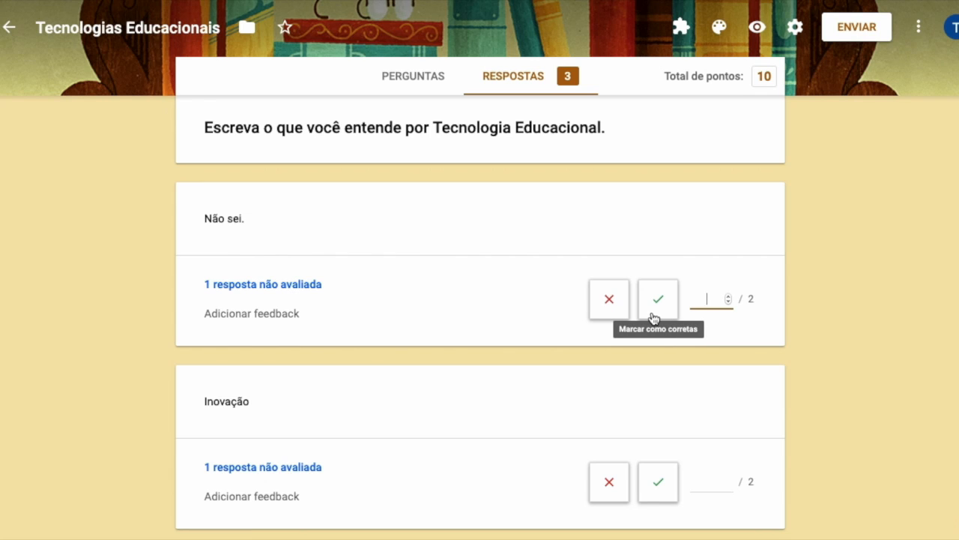
- Try grading the "Não sei." answer as incorrect and with a partial score of 1 point
{"action": "left_click", "coordinate": [703, 318]}
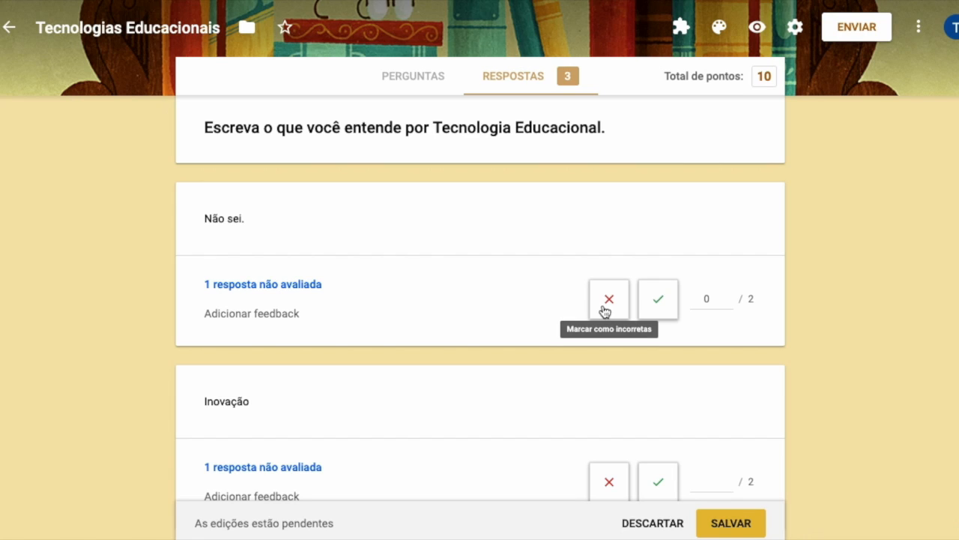
{"action": "double_click", "coordinate": [709, 298]}
{"action": "type", "text": "1"}
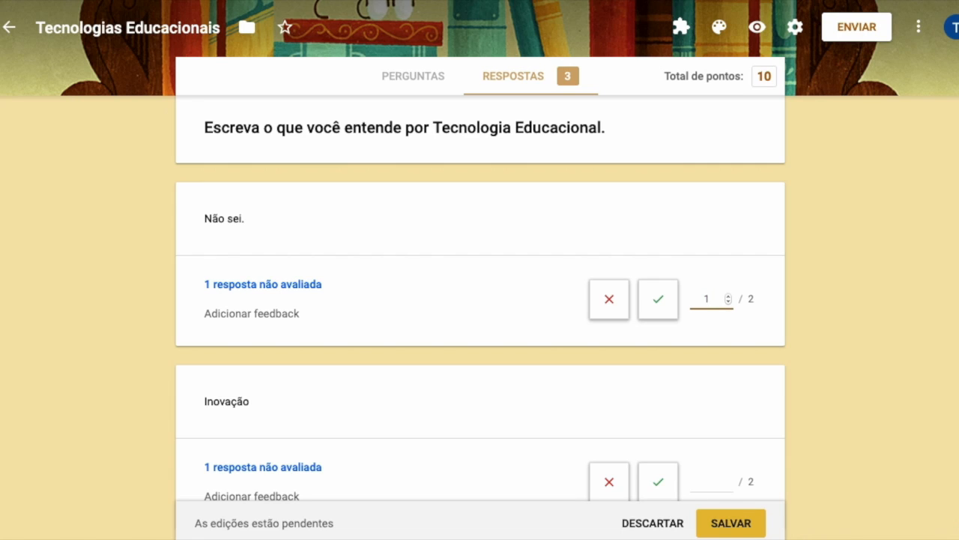
{"action": "left_click", "coordinate": [733, 326]}
{"action": "left_click", "coordinate": [612, 306]}
- Set the score of the "Não sei." answer to 2 points and mark it as correct
{"action": "left_click", "coordinate": [707, 299]}
{"action": "type", "text": "2"}
{"action": "left_click", "coordinate": [730, 304]}
{"action": "left_click", "coordinate": [731, 299]}
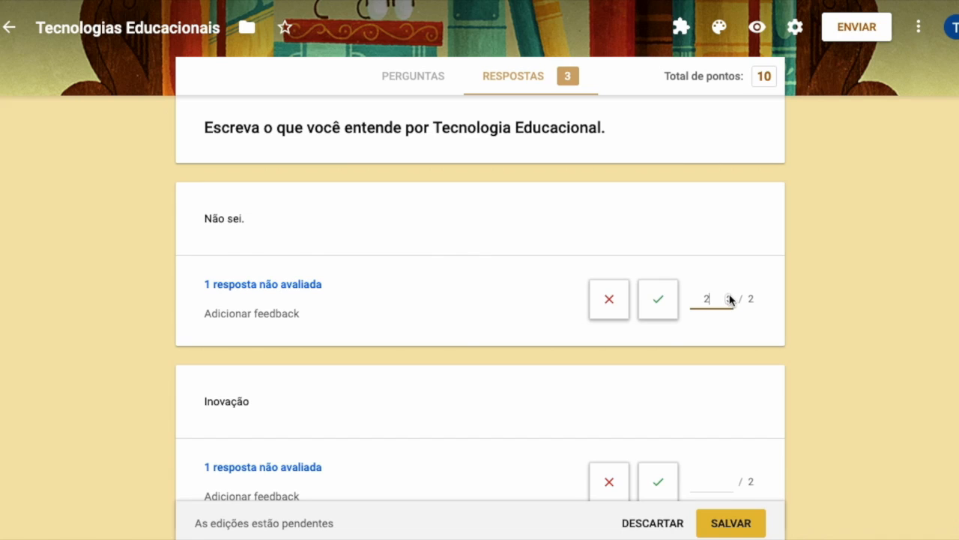
{"action": "left_click", "coordinate": [658, 302]}
- Give the "Inovação" answer 2 points and mark it as correct
{"action": "scroll", "coordinate": [859, 441], "scroll_direction": "down", "scroll_amount": 3}
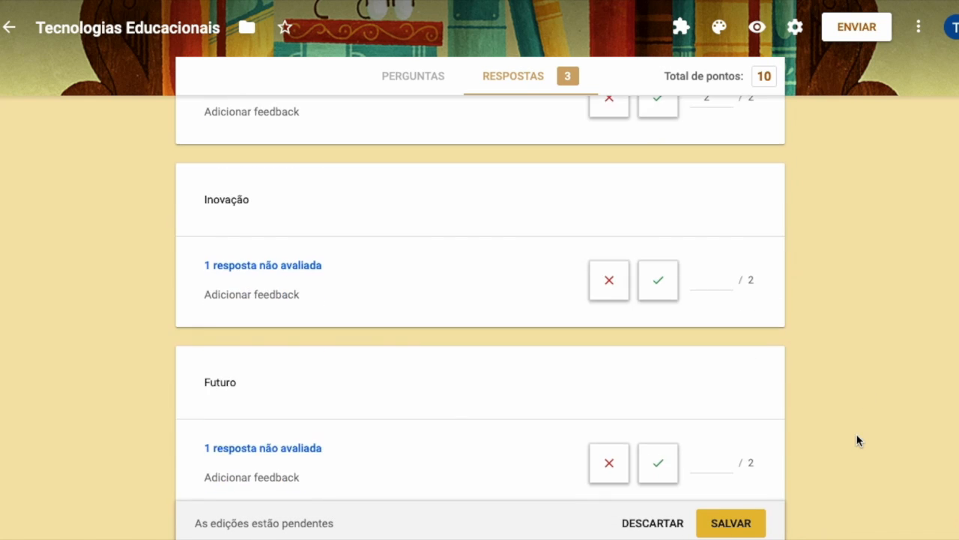
{"action": "left_click", "coordinate": [409, 302]}
{"action": "mouse_move", "coordinate": [293, 275]}
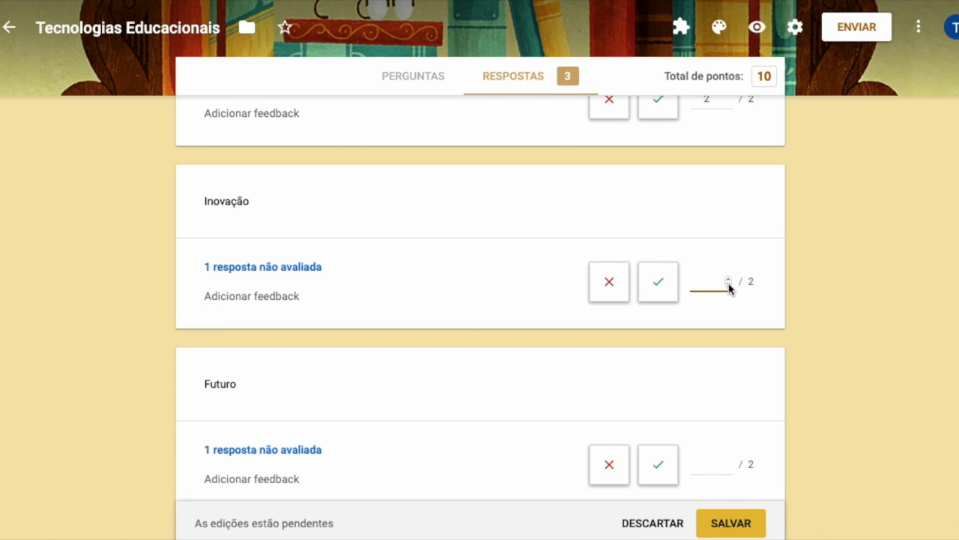
{"action": "type", "text": "2"}
{"action": "left_click", "coordinate": [657, 281]}
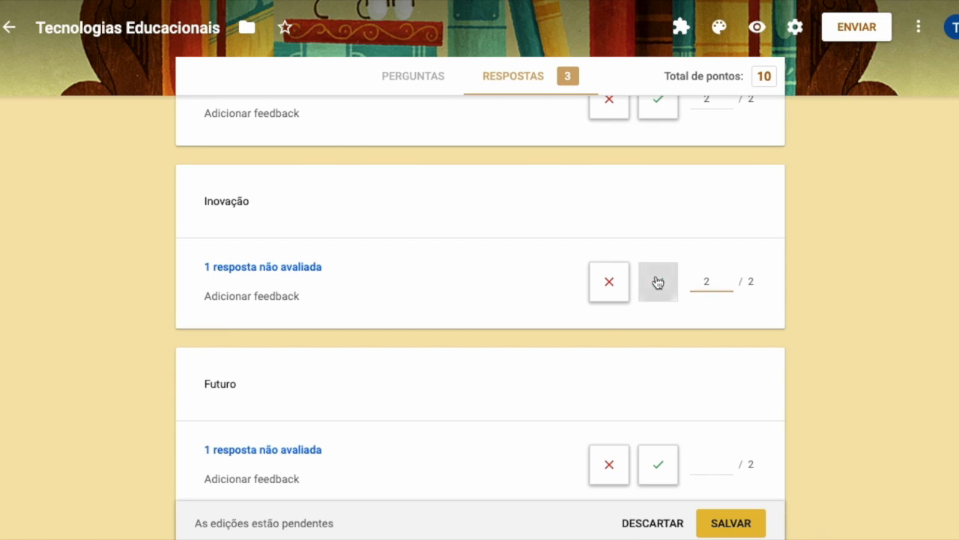
- Mark the "Futuro" answer as incorrect and save the pending grades for this question
{"action": "scroll", "coordinate": [781, 332], "scroll_direction": "down", "scroll_amount": 1}
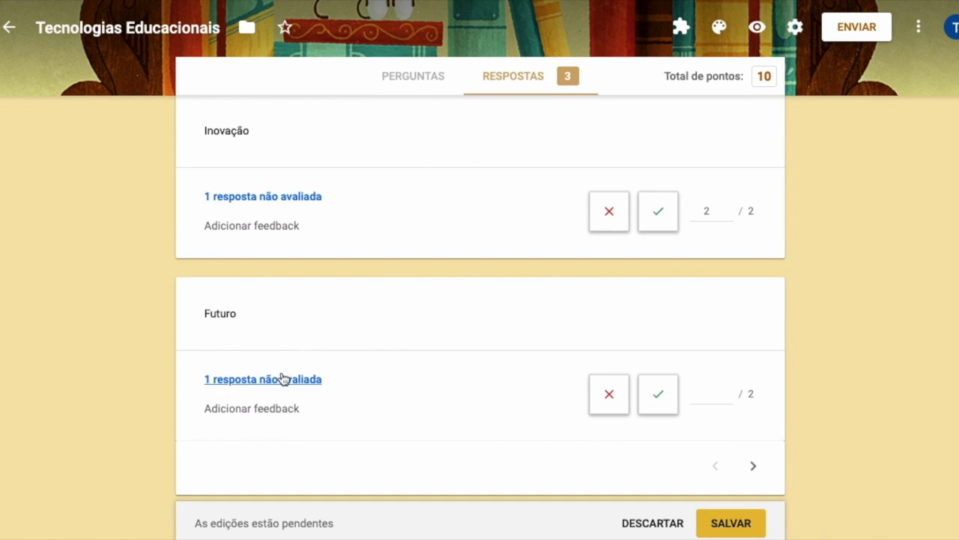
{"action": "left_click", "coordinate": [606, 399]}
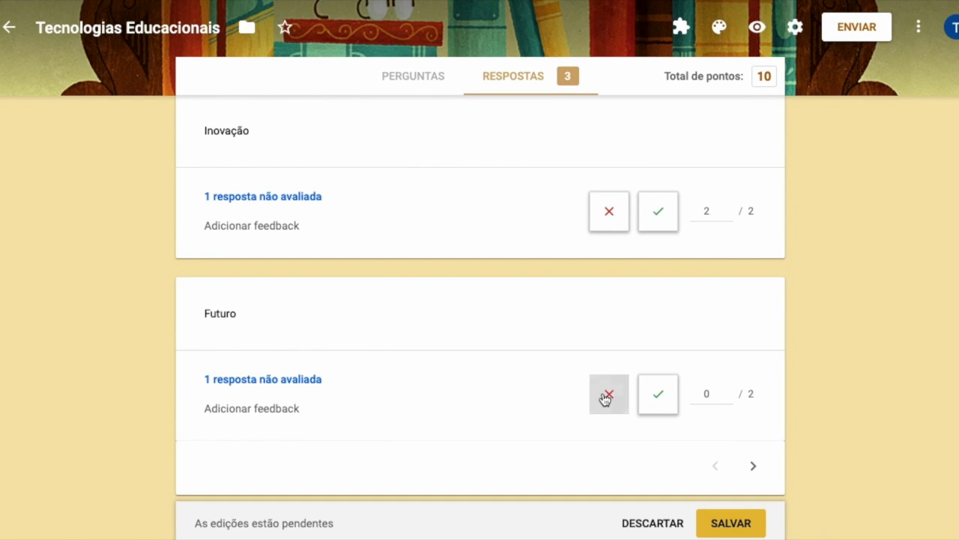
{"action": "left_click", "coordinate": [755, 467]}
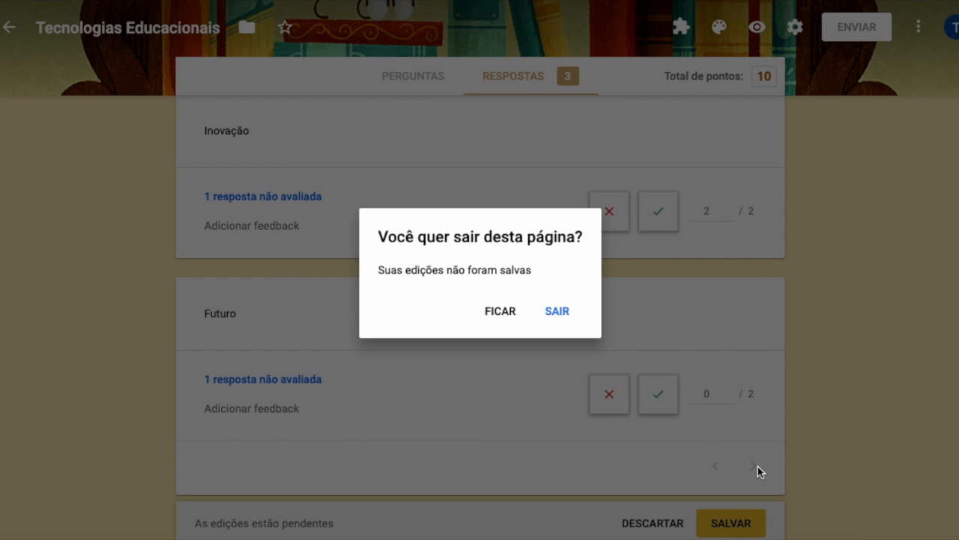
{"action": "left_click", "coordinate": [485, 311]}
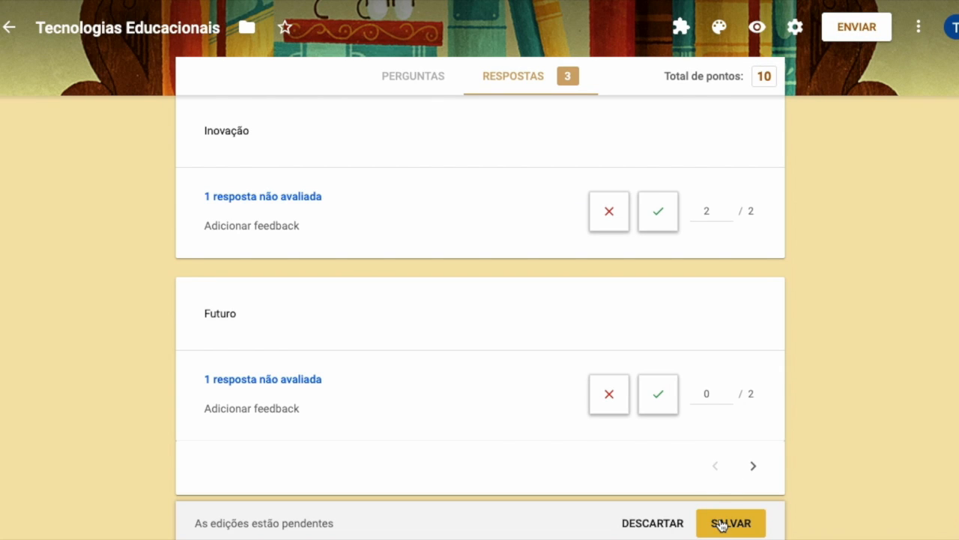
{"action": "left_click", "coordinate": [722, 524]}
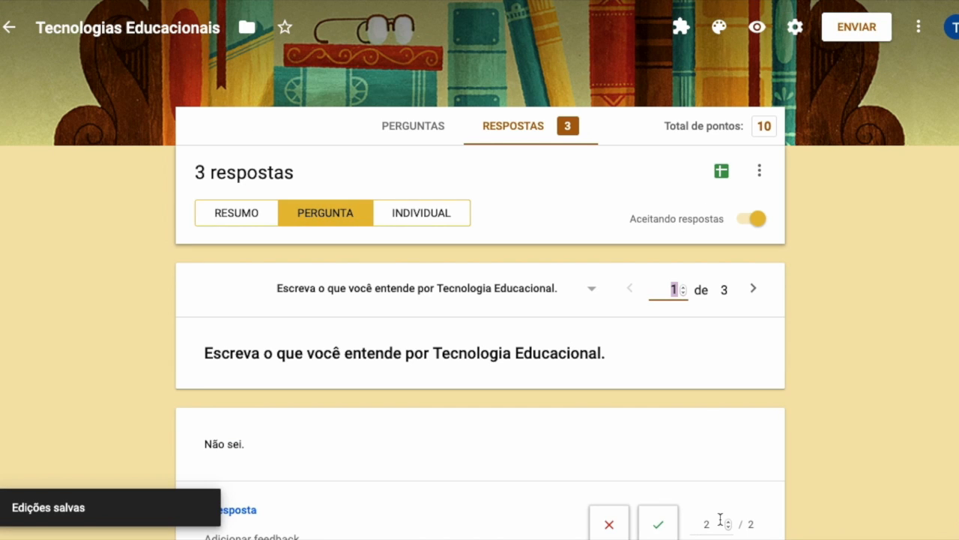
- Go to the responses for question 2, "Você utiliza tecnologia em sala de aula?"
{"action": "scroll", "coordinate": [720, 521], "scroll_direction": "down", "scroll_amount": 7}
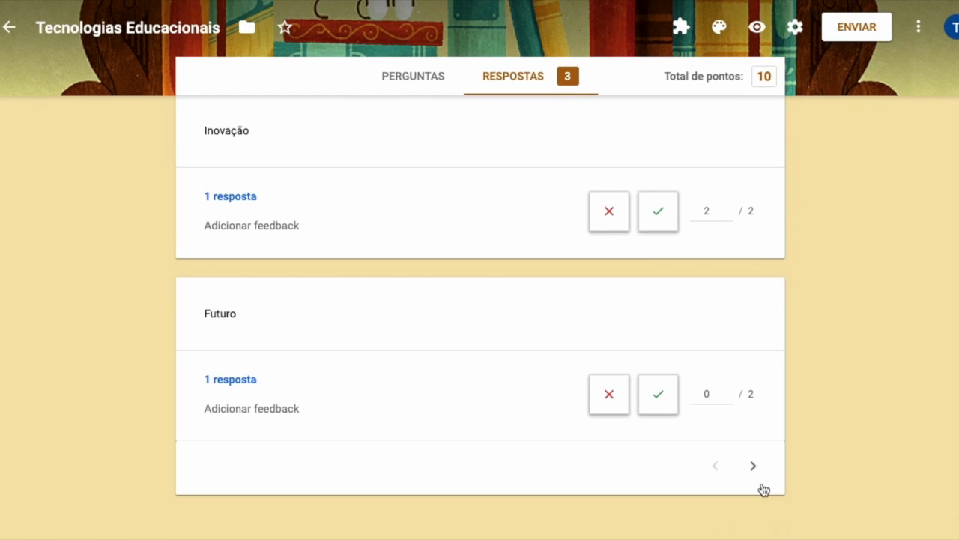
{"action": "left_click", "coordinate": [754, 467]}
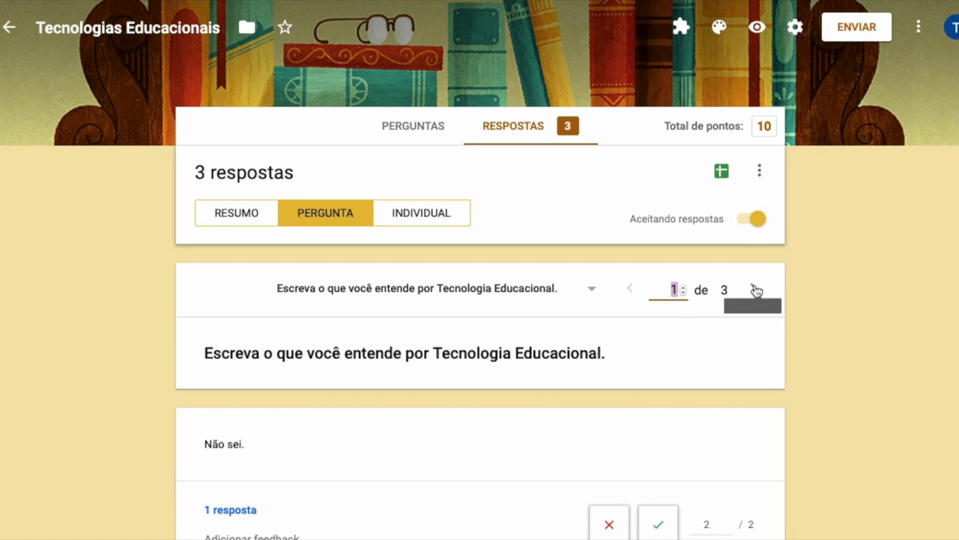
{"action": "left_click", "coordinate": [755, 290]}
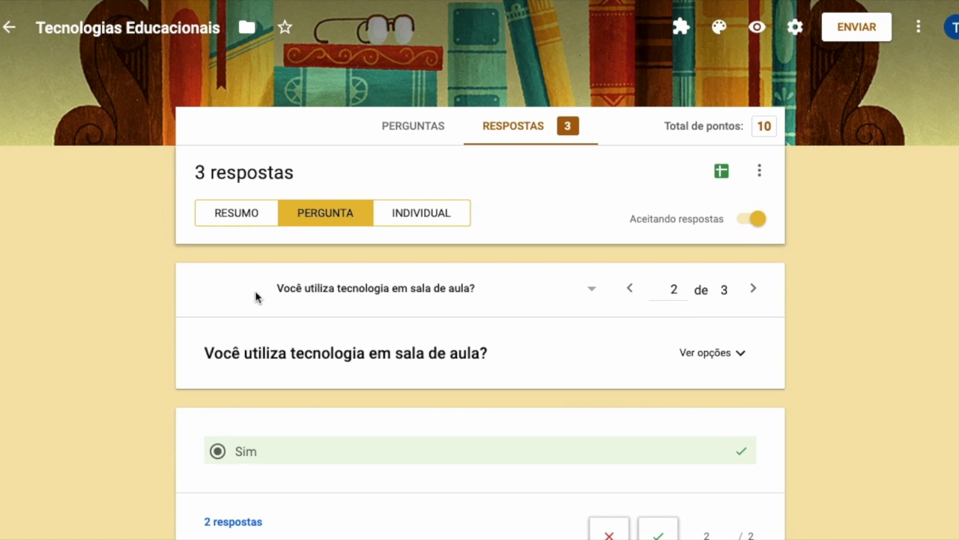
- Examine the answers to the second question and check which respondents chose "Sim"
{"action": "scroll", "coordinate": [882, 390], "scroll_direction": "down", "scroll_amount": 5}
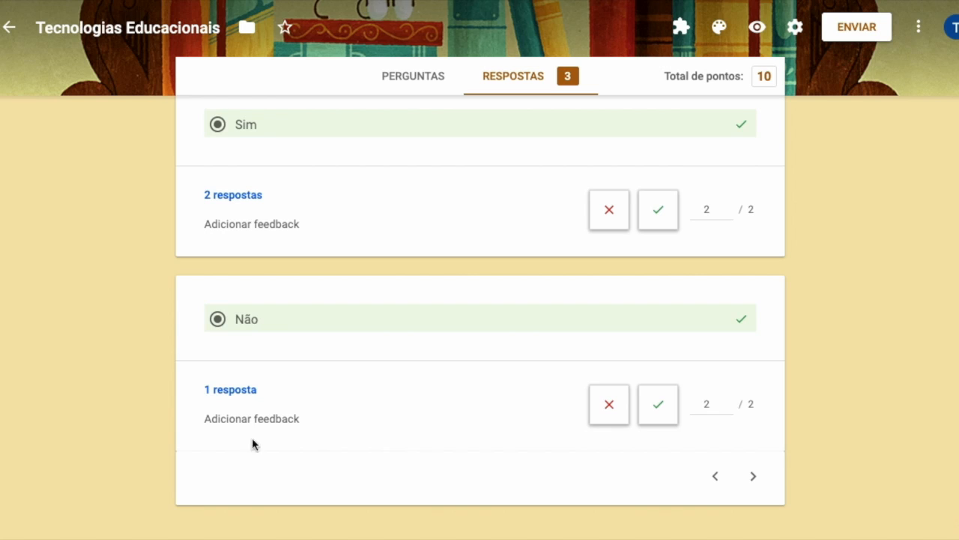
{"action": "left_click", "coordinate": [224, 196]}
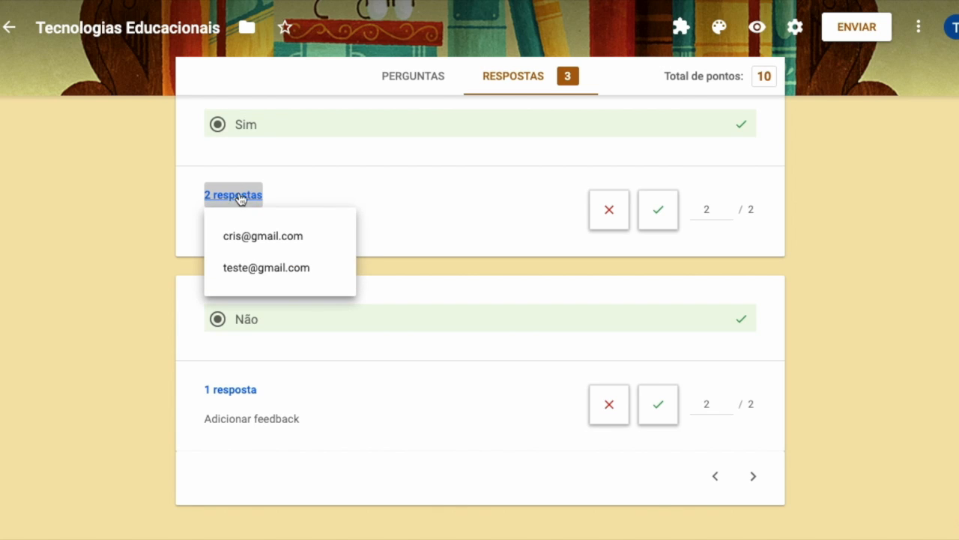
{"action": "left_click", "coordinate": [381, 197]}
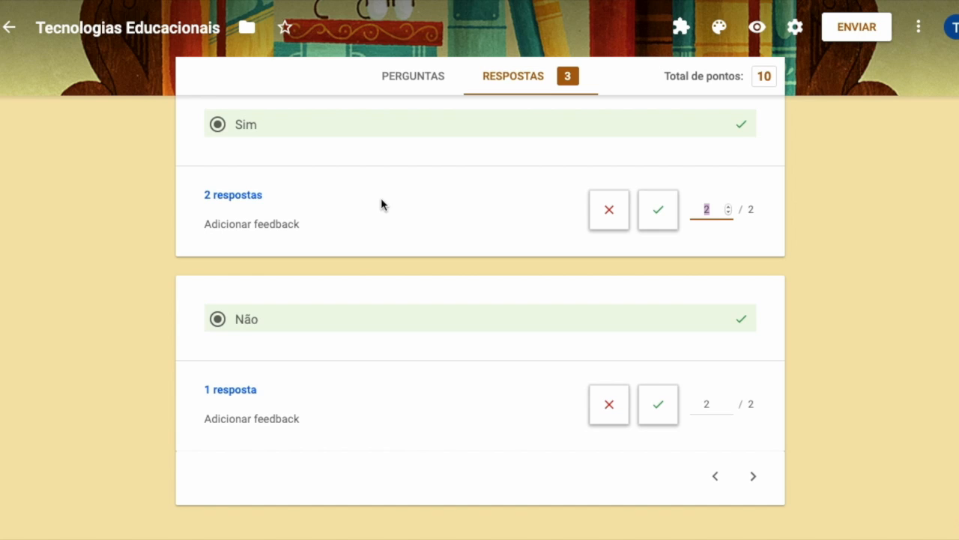
{"action": "left_click", "coordinate": [237, 198]}
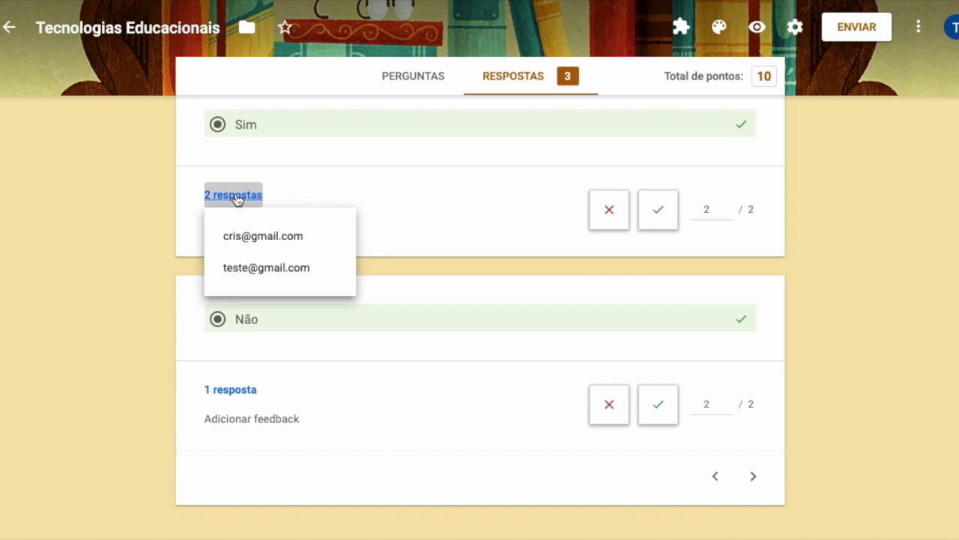
{"action": "left_click", "coordinate": [394, 232]}
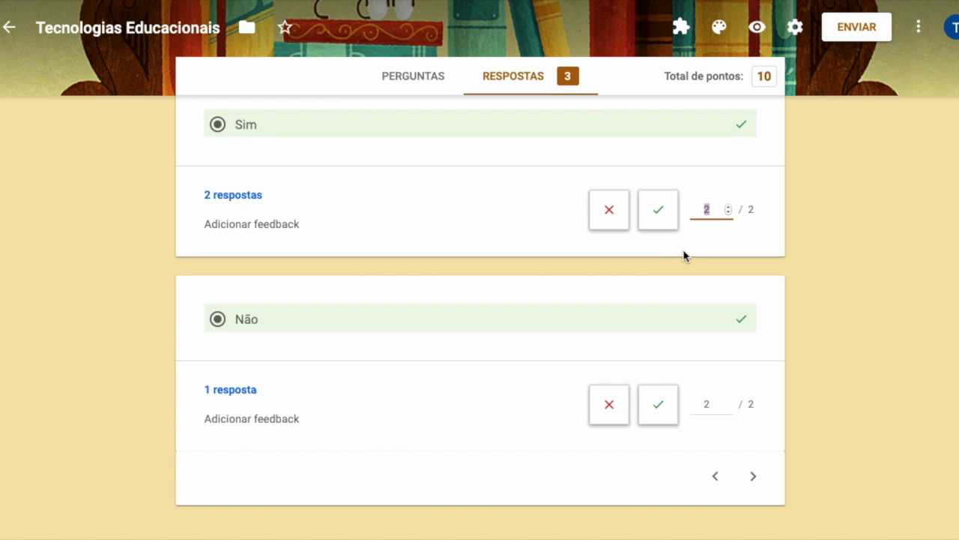
{"action": "left_click", "coordinate": [802, 271]}
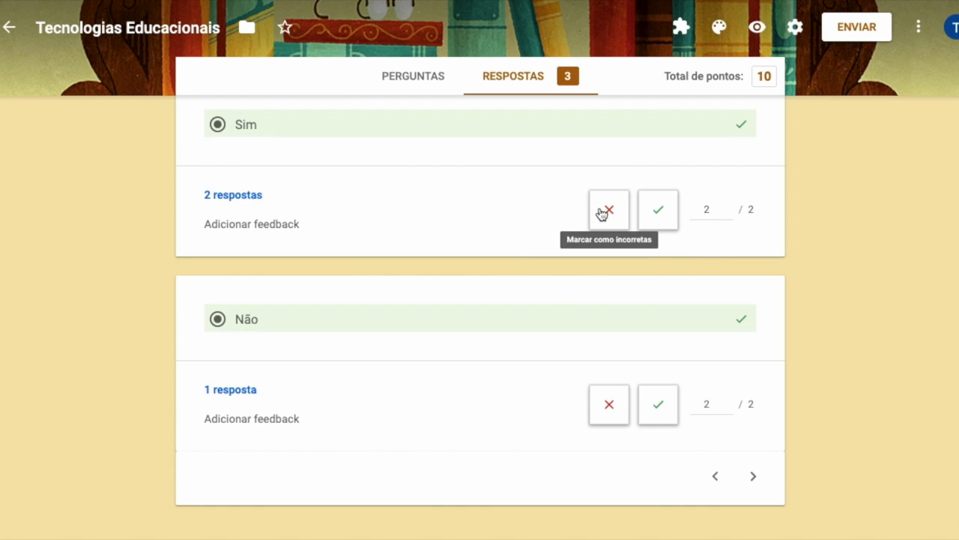
- Mark the "Não" answer as incorrect and the "Sim" answers as correct
{"action": "left_click", "coordinate": [604, 411]}
{"action": "left_click", "coordinate": [659, 216]}
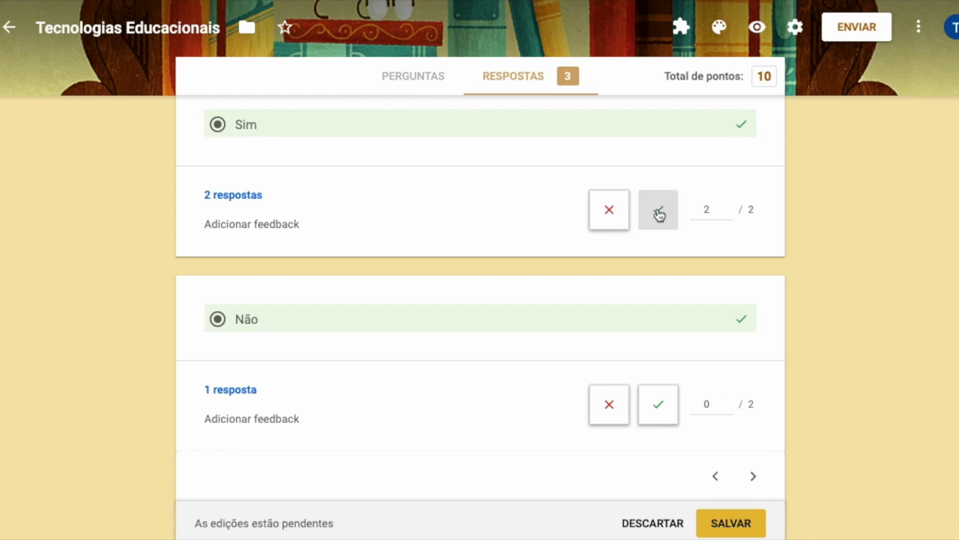
- Save the pending grades for question 2 and go to the responses for question 3
{"action": "left_click", "coordinate": [729, 525]}
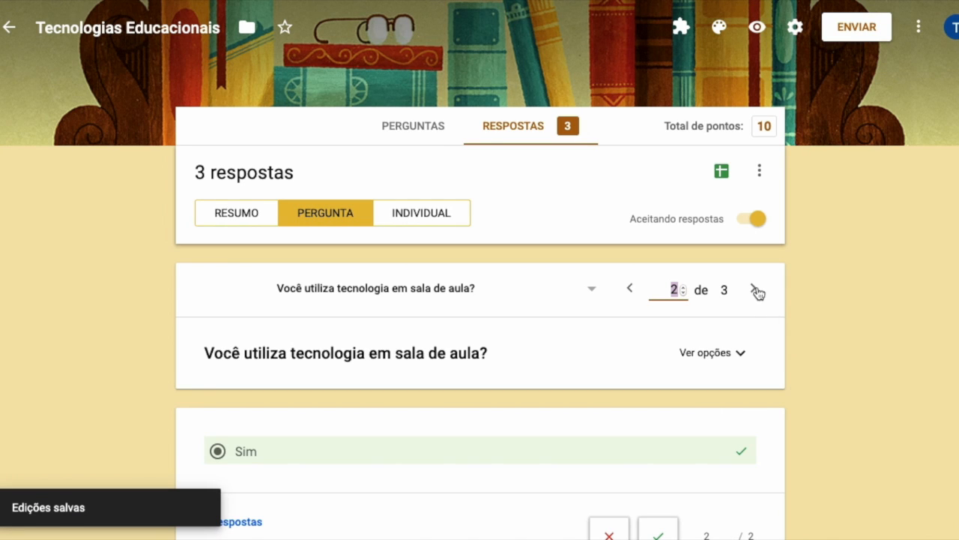
{"action": "left_click", "coordinate": [755, 290]}
- Examine each answer set for "Selecione quais tecnologias você já utilizou em sala de aula.", checking correct, incorrect and missing options
{"action": "scroll", "coordinate": [846, 364], "scroll_direction": "down", "scroll_amount": 2}
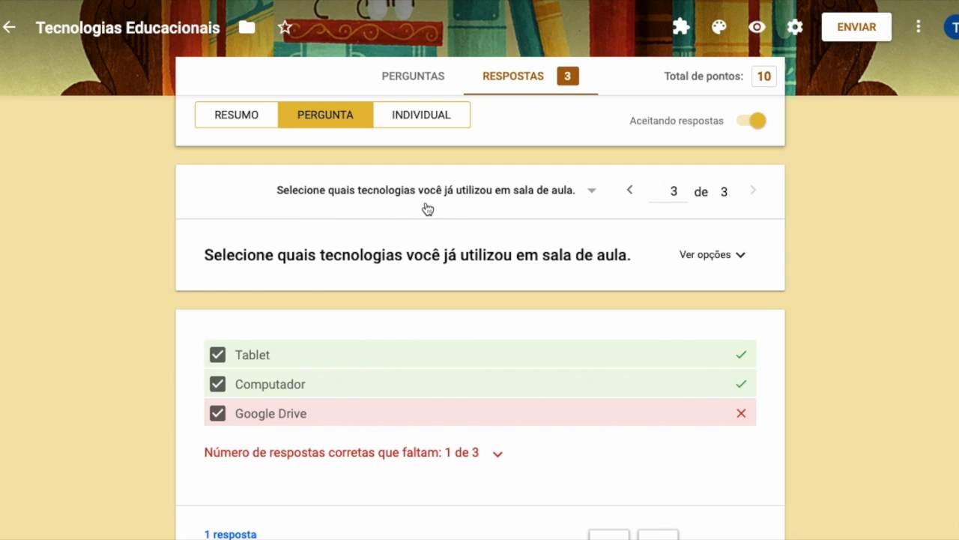
{"action": "scroll", "coordinate": [847, 449], "scroll_direction": "down", "scroll_amount": 3}
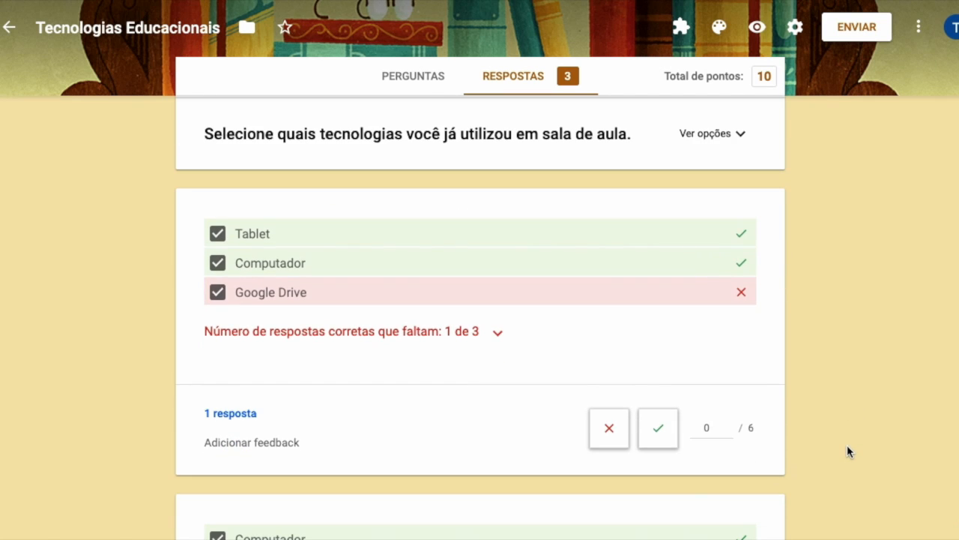
{"action": "scroll", "coordinate": [847, 451], "scroll_direction": "down", "scroll_amount": 4}
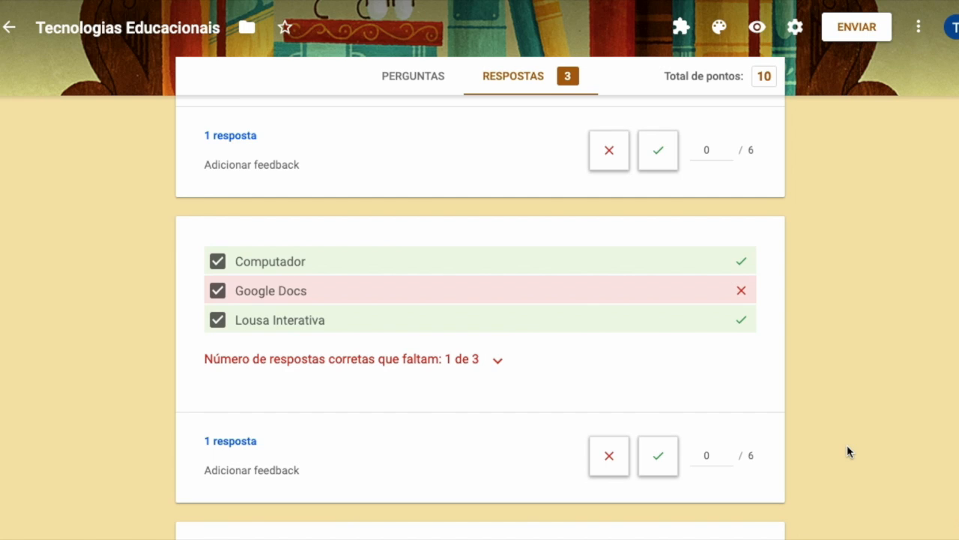
{"action": "scroll", "coordinate": [847, 451], "scroll_direction": "up", "scroll_amount": 7}
{"action": "scroll", "coordinate": [847, 451], "scroll_direction": "down", "scroll_amount": 3}
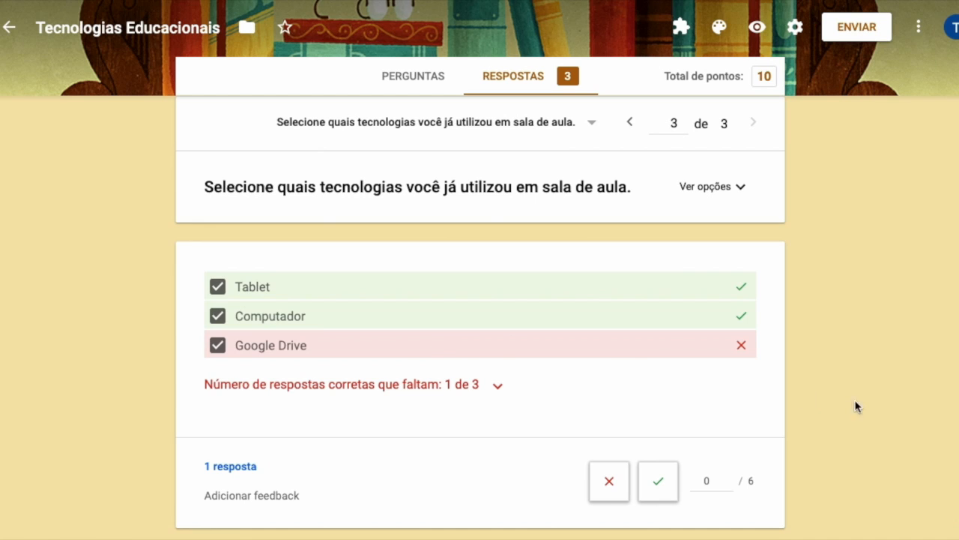
{"action": "scroll", "coordinate": [869, 404], "scroll_direction": "down", "scroll_amount": 9}
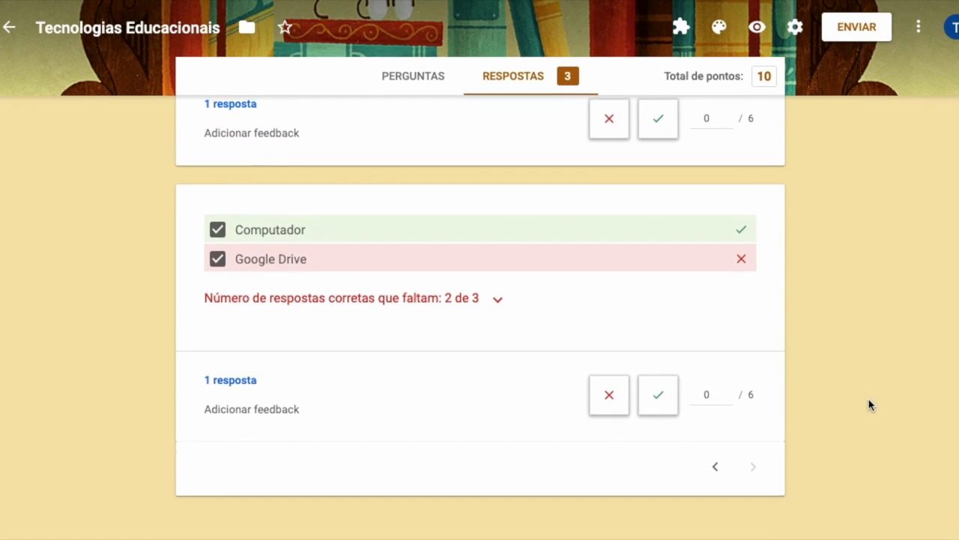
{"action": "scroll", "coordinate": [870, 405], "scroll_direction": "up", "scroll_amount": 10}
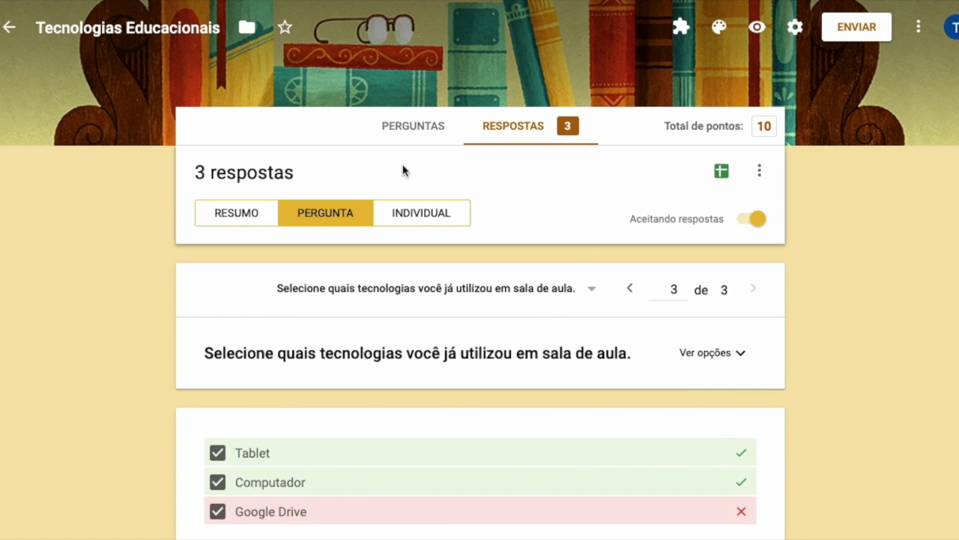
- Show the responses by individual and check the first respondent's total score and section score
{"action": "left_click", "coordinate": [436, 221]}
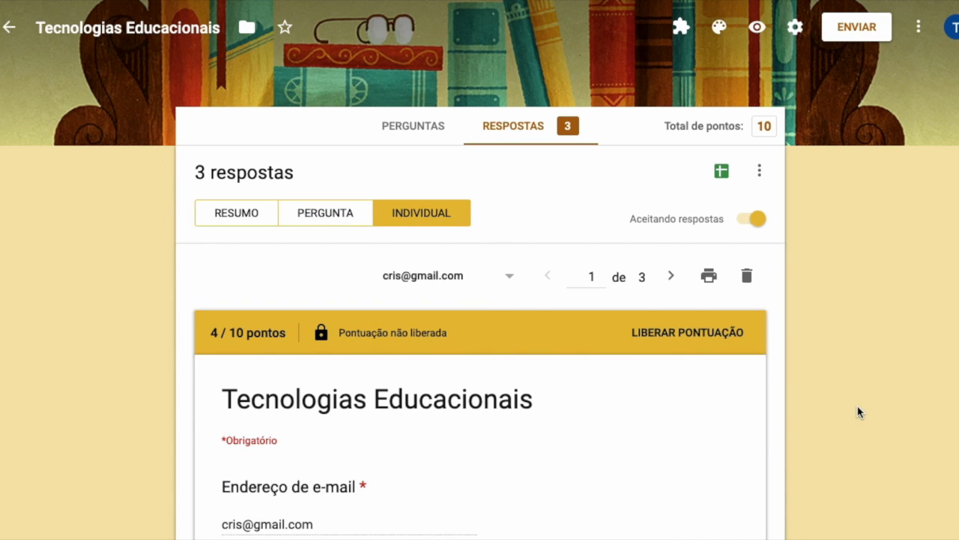
{"action": "scroll", "coordinate": [860, 411], "scroll_direction": "down", "scroll_amount": 2}
{"action": "scroll", "coordinate": [859, 412], "scroll_direction": "up", "scroll_amount": 3}
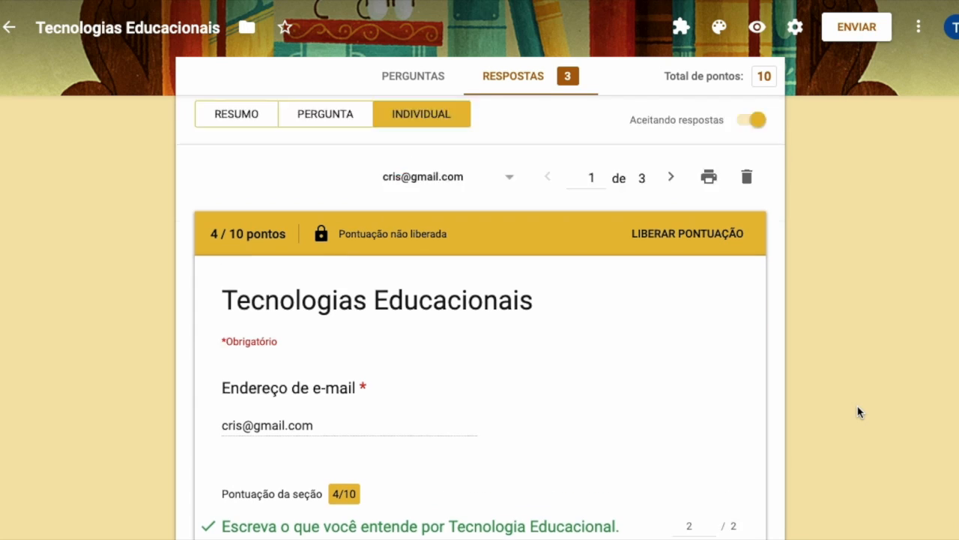
- Show the response summary and examine the score statistics, the points distribution and the list of scores per respondent
{"action": "left_click", "coordinate": [317, 203]}
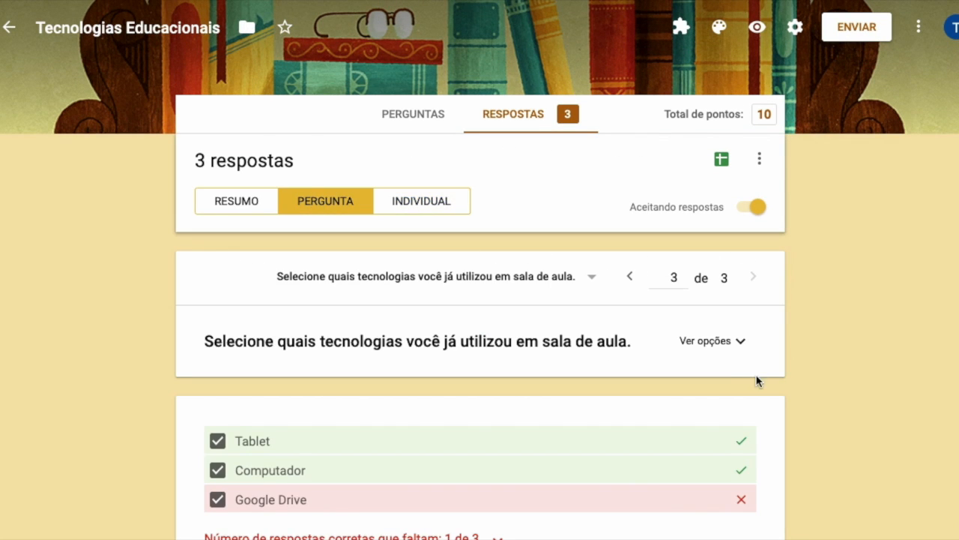
{"action": "scroll", "coordinate": [833, 397], "scroll_direction": "down", "scroll_amount": 1}
{"action": "left_click", "coordinate": [222, 182]}
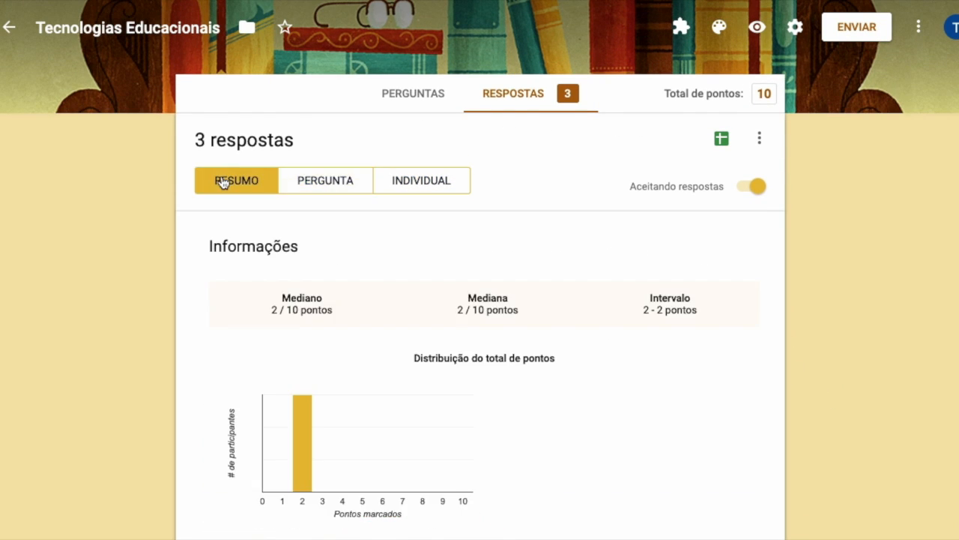
{"action": "scroll", "coordinate": [861, 390], "scroll_direction": "down", "scroll_amount": 3}
{"action": "scroll", "coordinate": [859, 386], "scroll_direction": "down", "scroll_amount": 7}
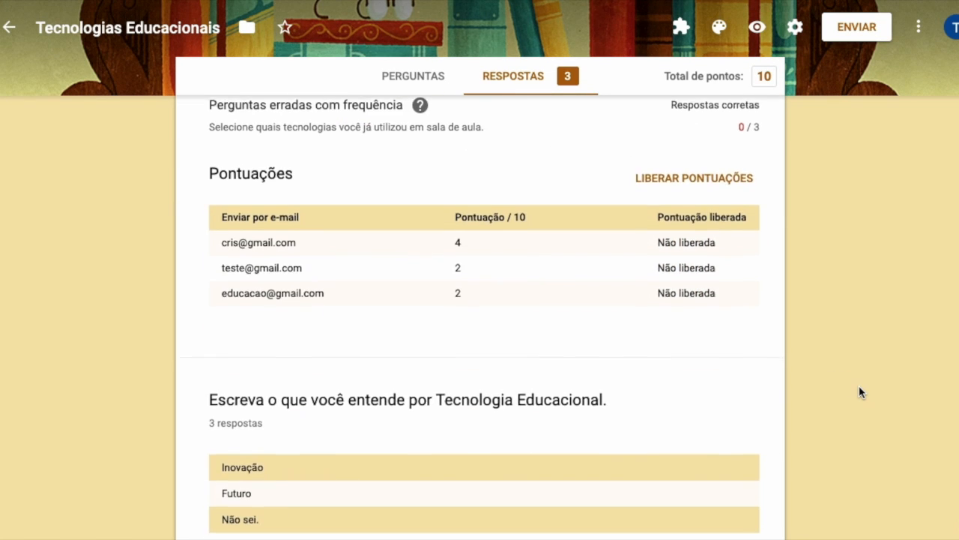
{"action": "scroll", "coordinate": [859, 385], "scroll_direction": "up", "scroll_amount": 10}
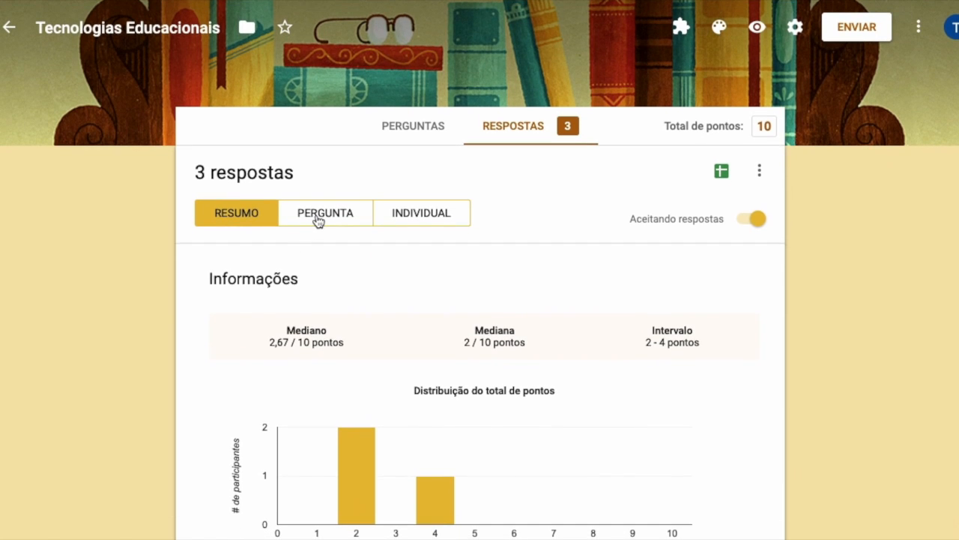
- Return to the question-by-question view and look over the answers to question 3 again
{"action": "left_click", "coordinate": [317, 216]}
{"action": "scroll", "coordinate": [835, 385], "scroll_direction": "down", "scroll_amount": 4}
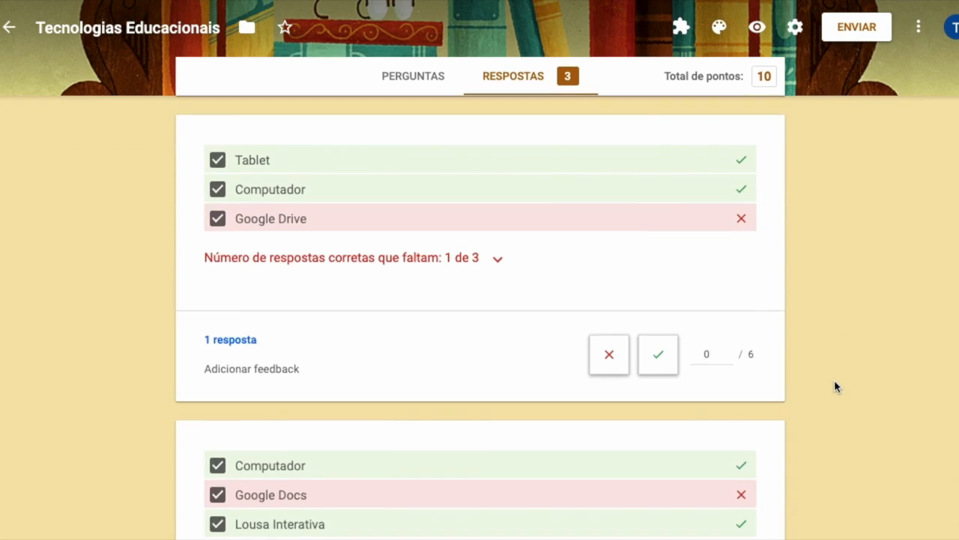
{"action": "scroll", "coordinate": [835, 385], "scroll_direction": "up", "scroll_amount": 4}
{"action": "scroll", "coordinate": [835, 385], "scroll_direction": "down", "scroll_amount": 1}
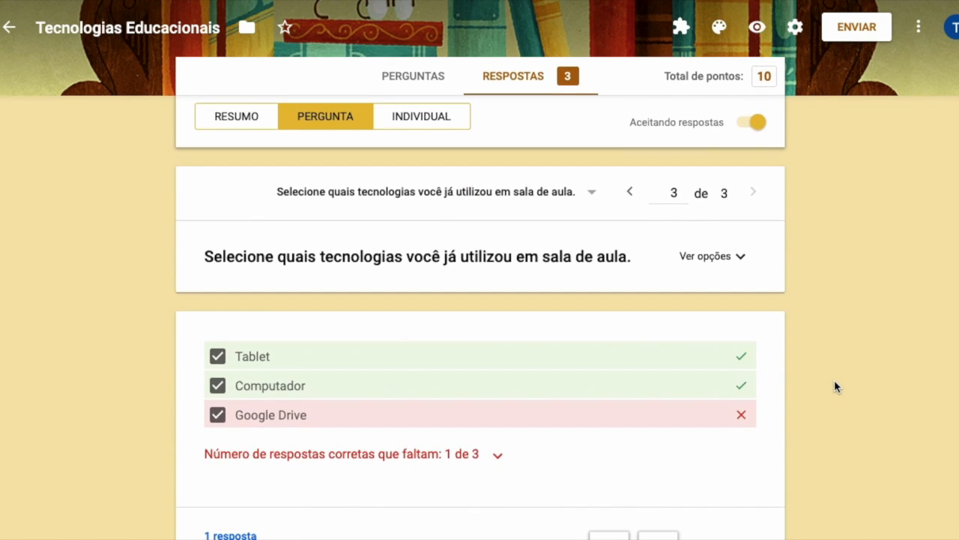
{"action": "scroll", "coordinate": [835, 380], "scroll_direction": "up", "scroll_amount": 2}
- Switch to the individual responses and display the second respondent's graded submission
{"action": "left_click", "coordinate": [443, 216]}
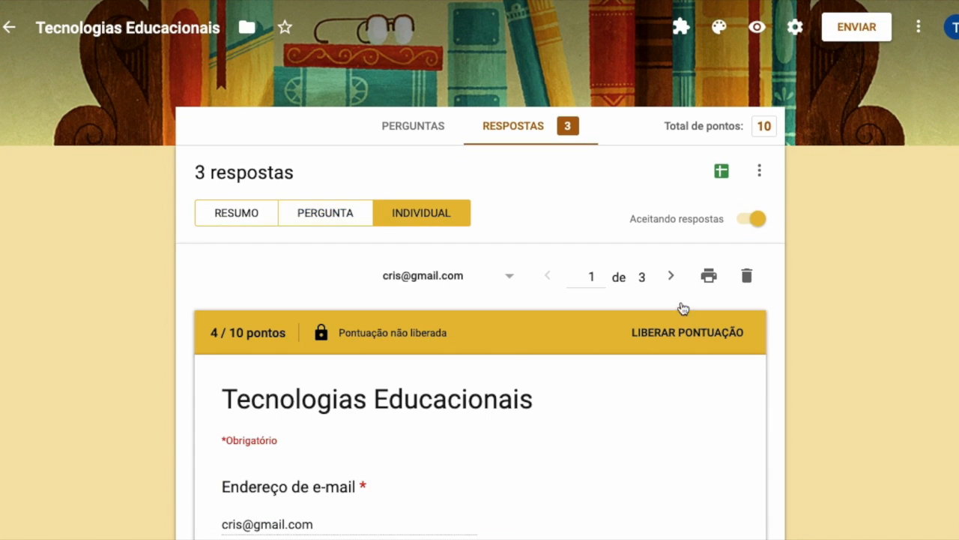
{"action": "scroll", "coordinate": [889, 410], "scroll_direction": "down", "scroll_amount": 2}
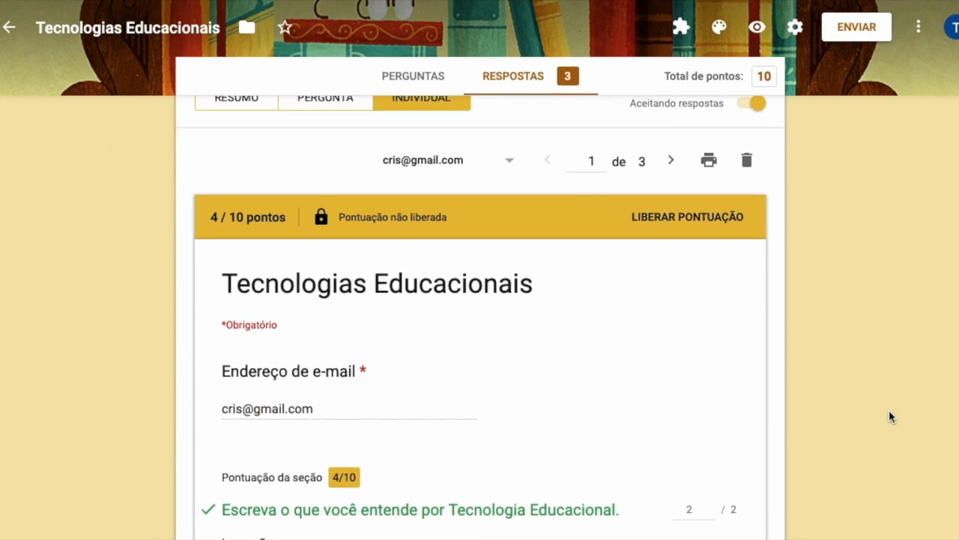
{"action": "left_click", "coordinate": [509, 166]}
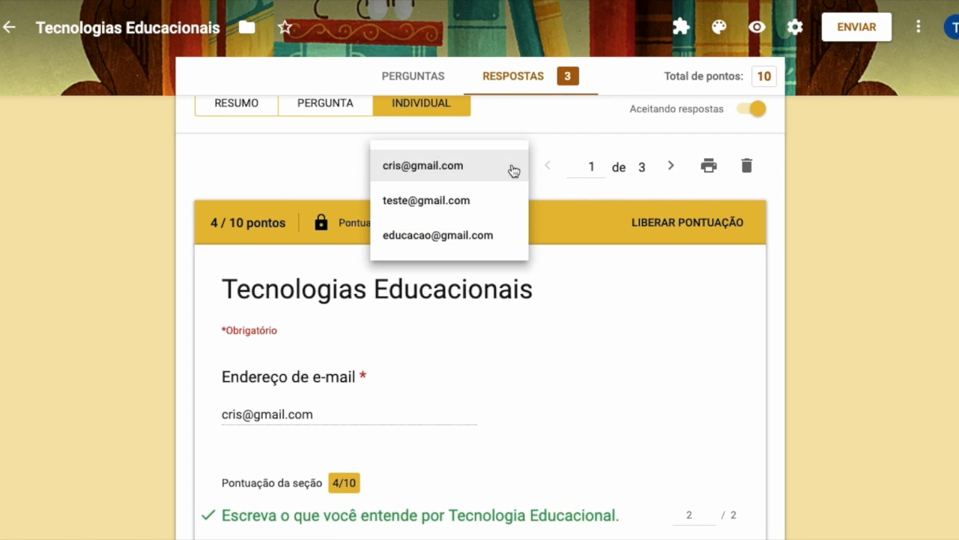
{"action": "left_click", "coordinate": [433, 201]}
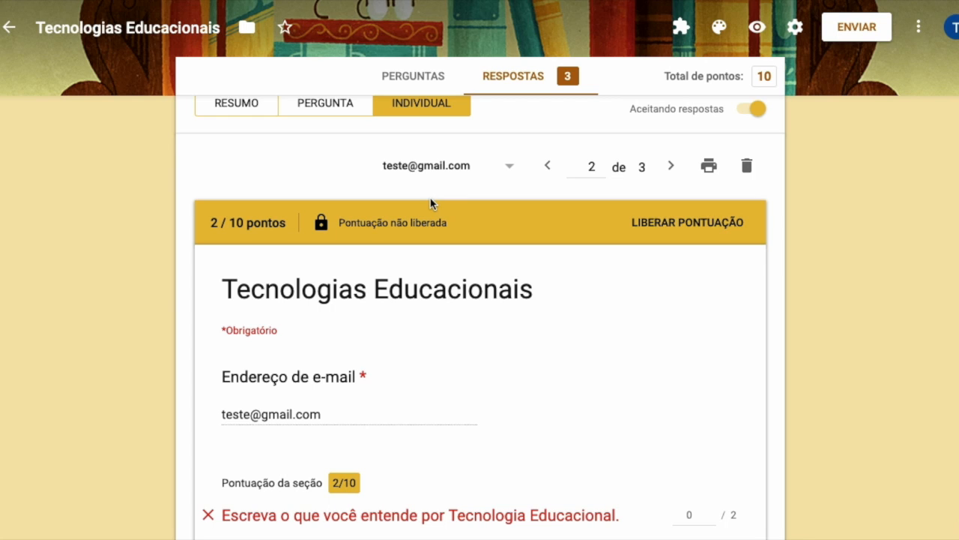
{"action": "scroll", "coordinate": [814, 339], "scroll_direction": "up", "scroll_amount": 2}
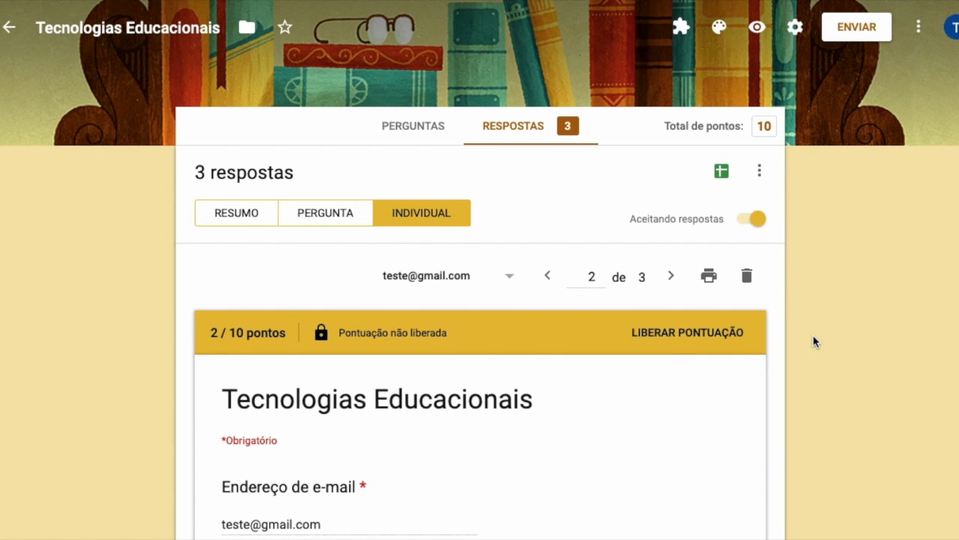
- Check the quiz options in the form settings, including the grade release choice, and leave them without saving
{"action": "left_click", "coordinate": [794, 34]}
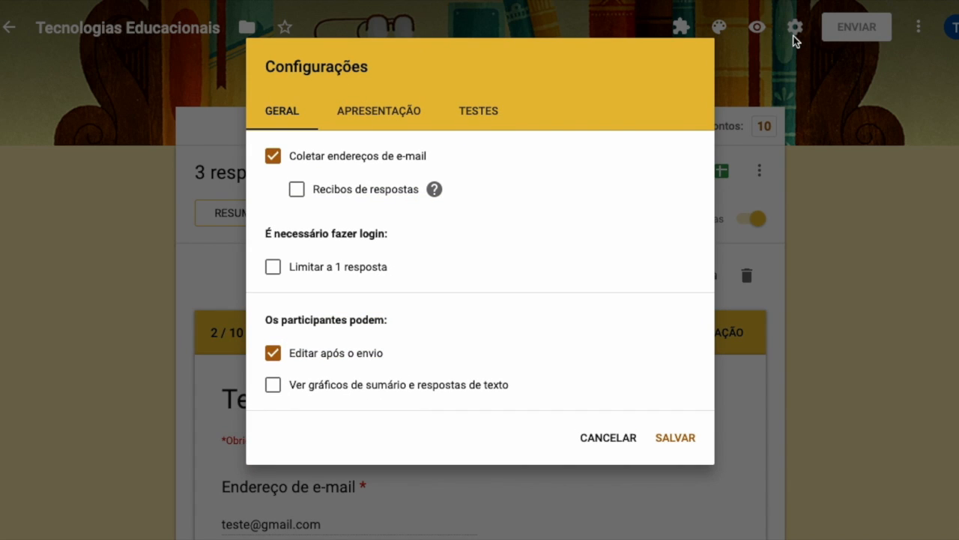
{"action": "left_click", "coordinate": [460, 112]}
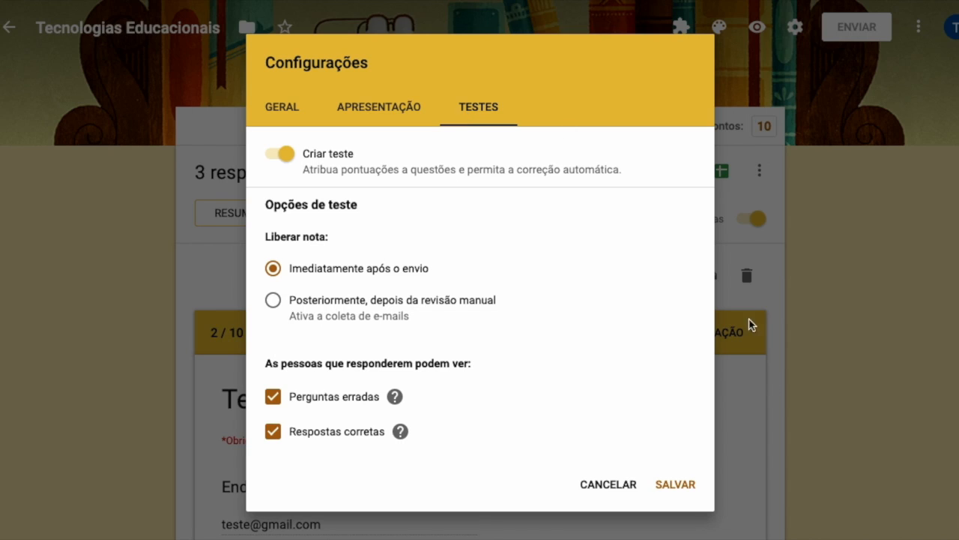
{"action": "left_click", "coordinate": [607, 486]}
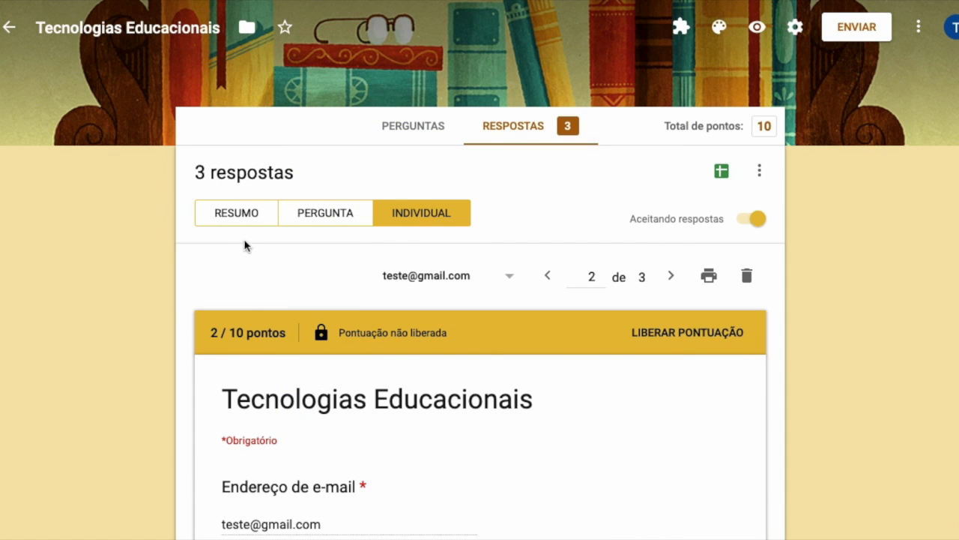
- Go to the form's questions and examine the paragraph, multiple-choice and checkbox questions of the quiz
{"action": "left_click", "coordinate": [404, 132]}
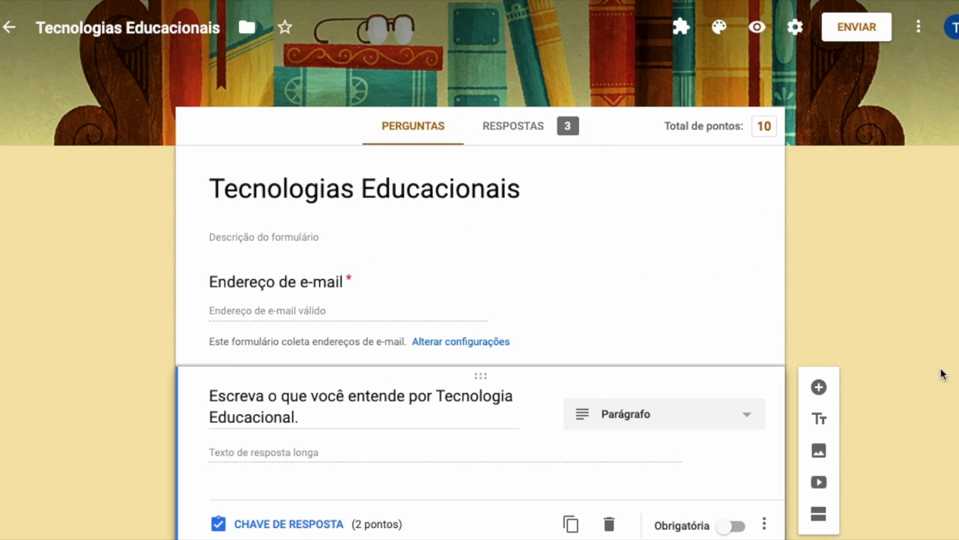
{"action": "scroll", "coordinate": [942, 440], "scroll_direction": "down", "scroll_amount": 2}
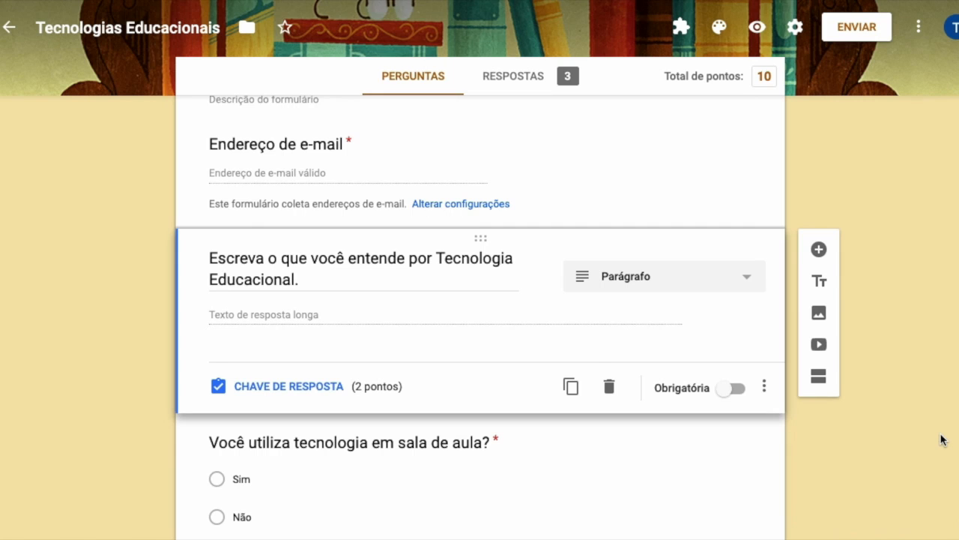
{"action": "scroll", "coordinate": [943, 439], "scroll_direction": "down", "scroll_amount": 1}
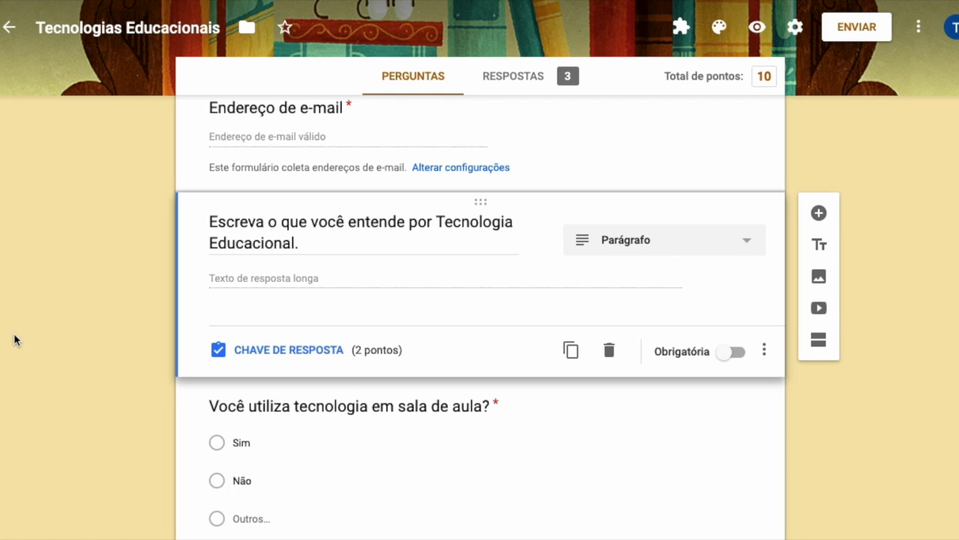
{"action": "scroll", "coordinate": [15, 339], "scroll_direction": "down", "scroll_amount": 2}
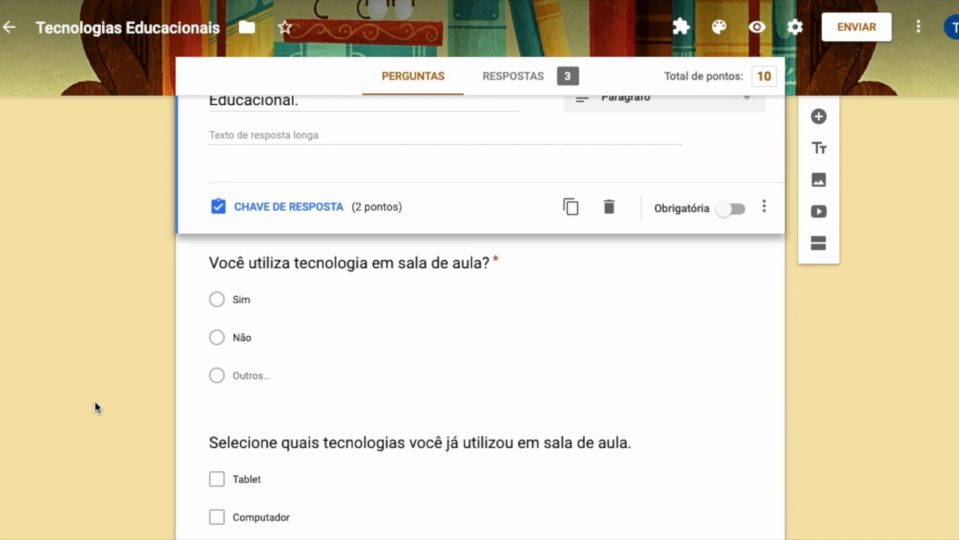
{"action": "scroll", "coordinate": [95, 403], "scroll_direction": "down", "scroll_amount": 2}
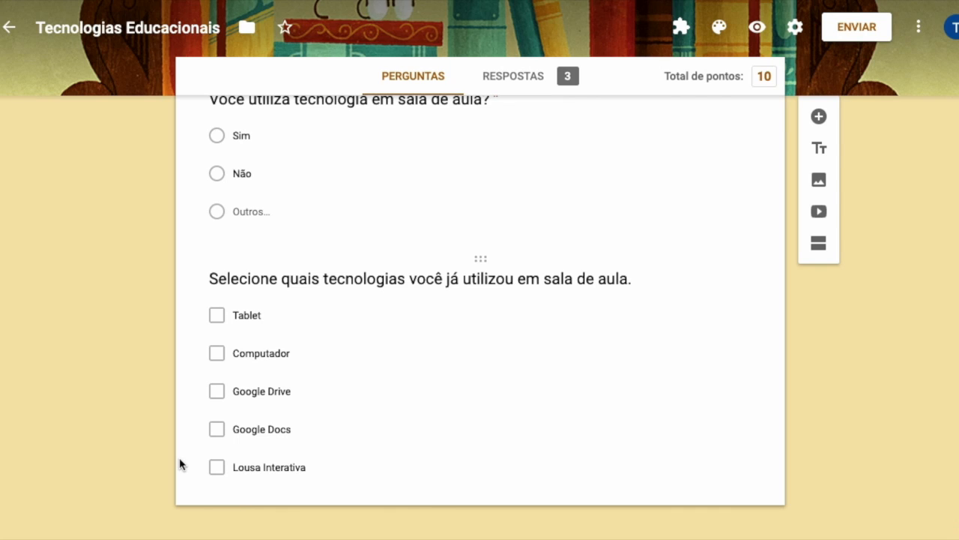
{"action": "scroll", "coordinate": [120, 413], "scroll_direction": "up", "scroll_amount": 6}
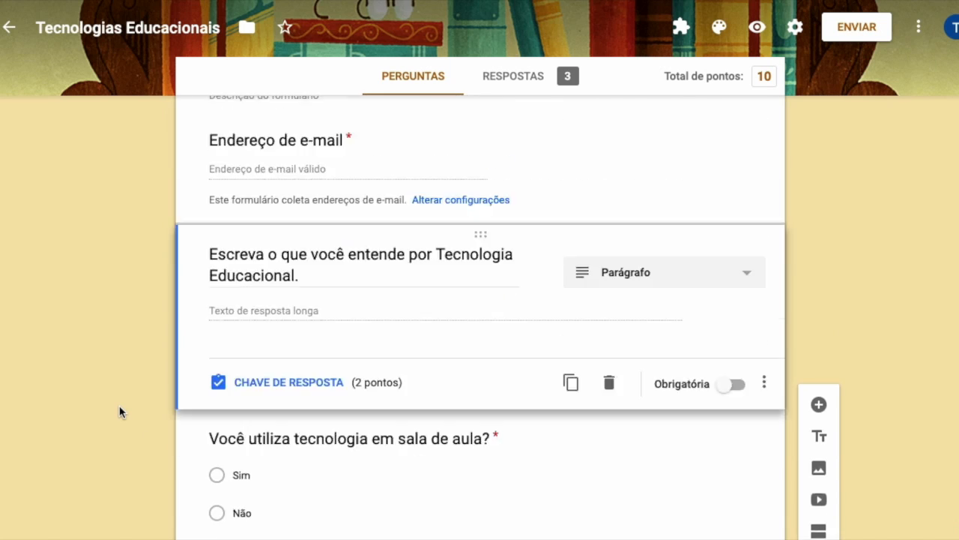
{"action": "scroll", "coordinate": [120, 413], "scroll_direction": "down", "scroll_amount": 3}
{"action": "scroll", "coordinate": [120, 412], "scroll_direction": "down", "scroll_amount": 2}
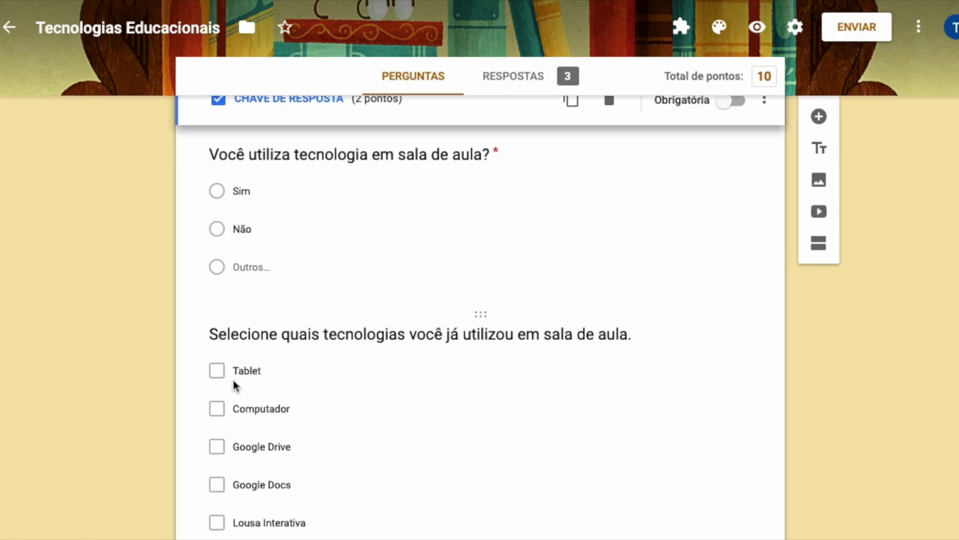
{"action": "scroll", "coordinate": [122, 338], "scroll_direction": "up", "scroll_amount": 5}
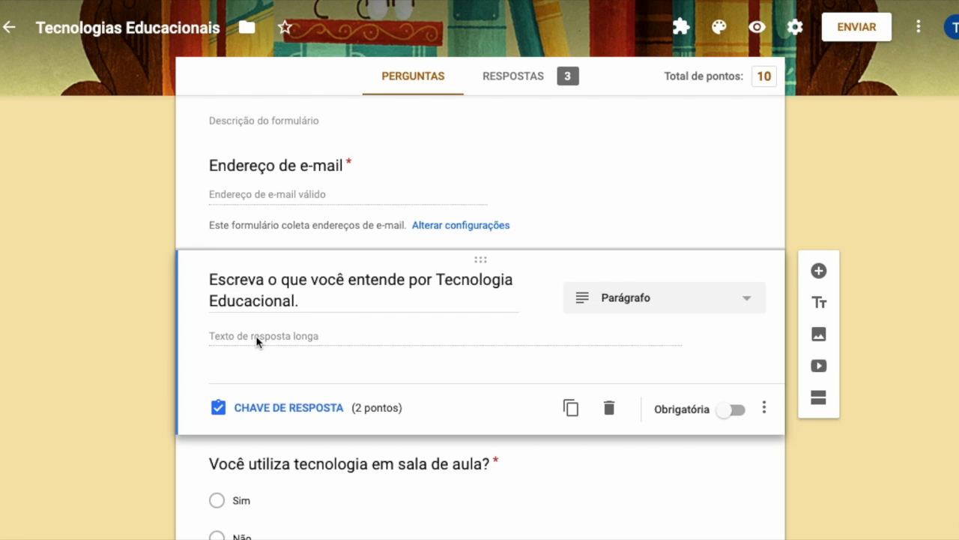
- In the form's quiz settings, try switching "Criar teste" off and on, and set grade release to "Posteriormente, depois da revisão manual"
{"action": "left_click", "coordinate": [795, 27]}
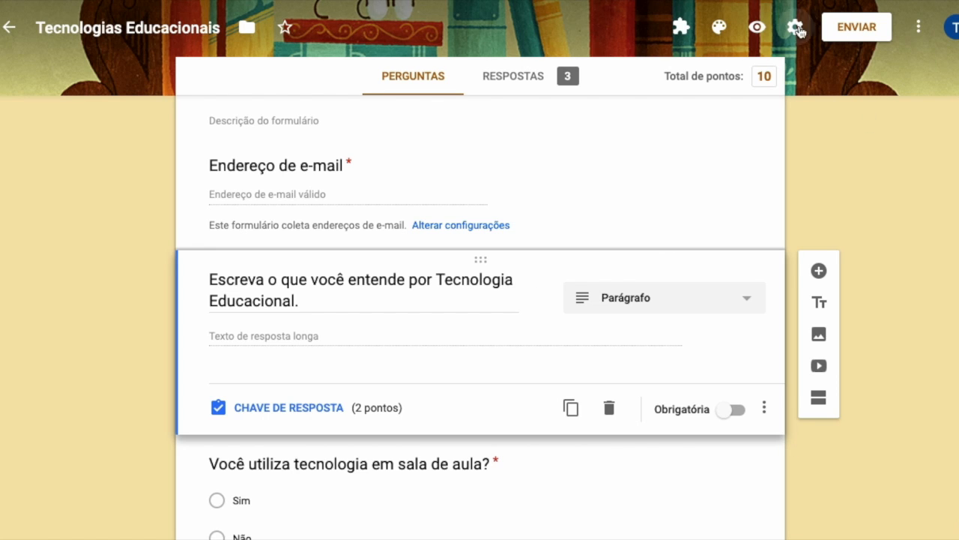
{"action": "left_click", "coordinate": [482, 111]}
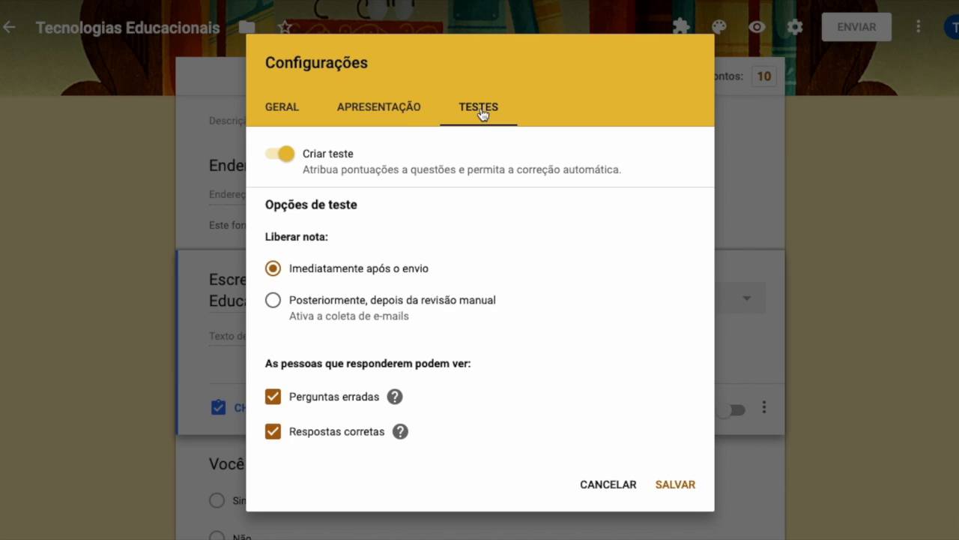
{"action": "left_click", "coordinate": [282, 158]}
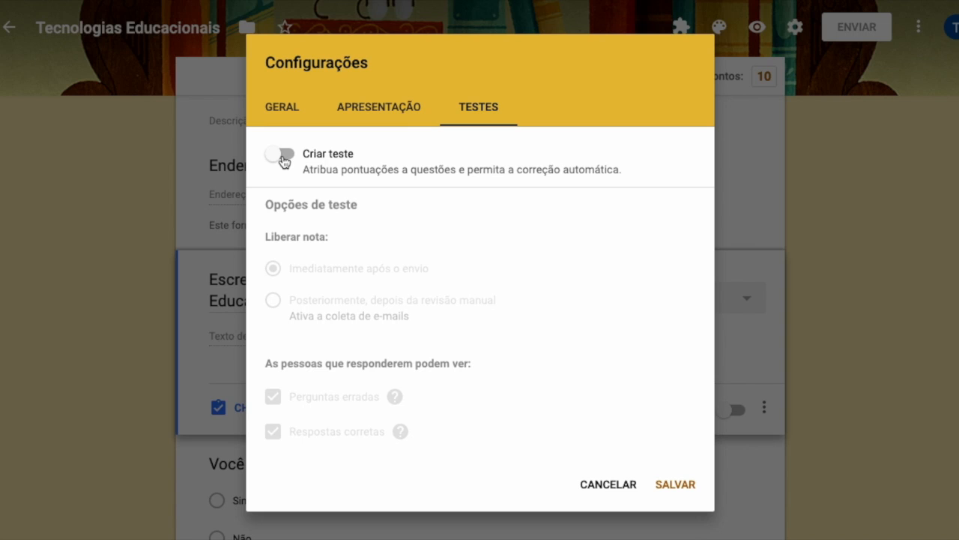
{"action": "left_click", "coordinate": [289, 159]}
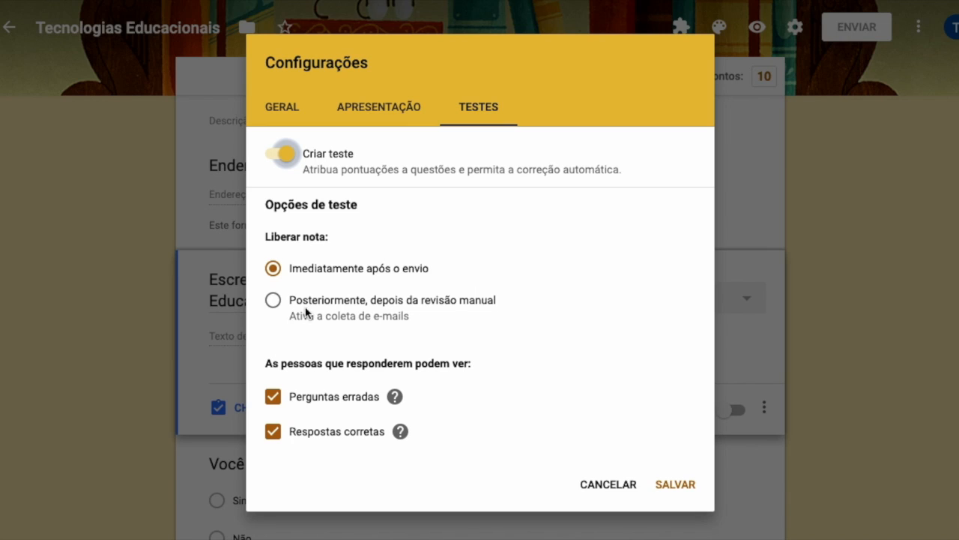
{"action": "left_click", "coordinate": [271, 305]}
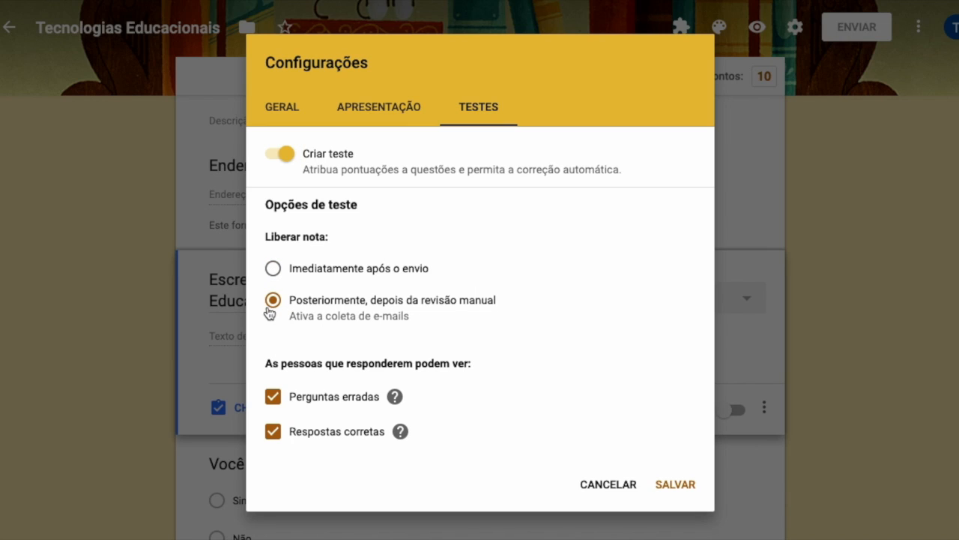